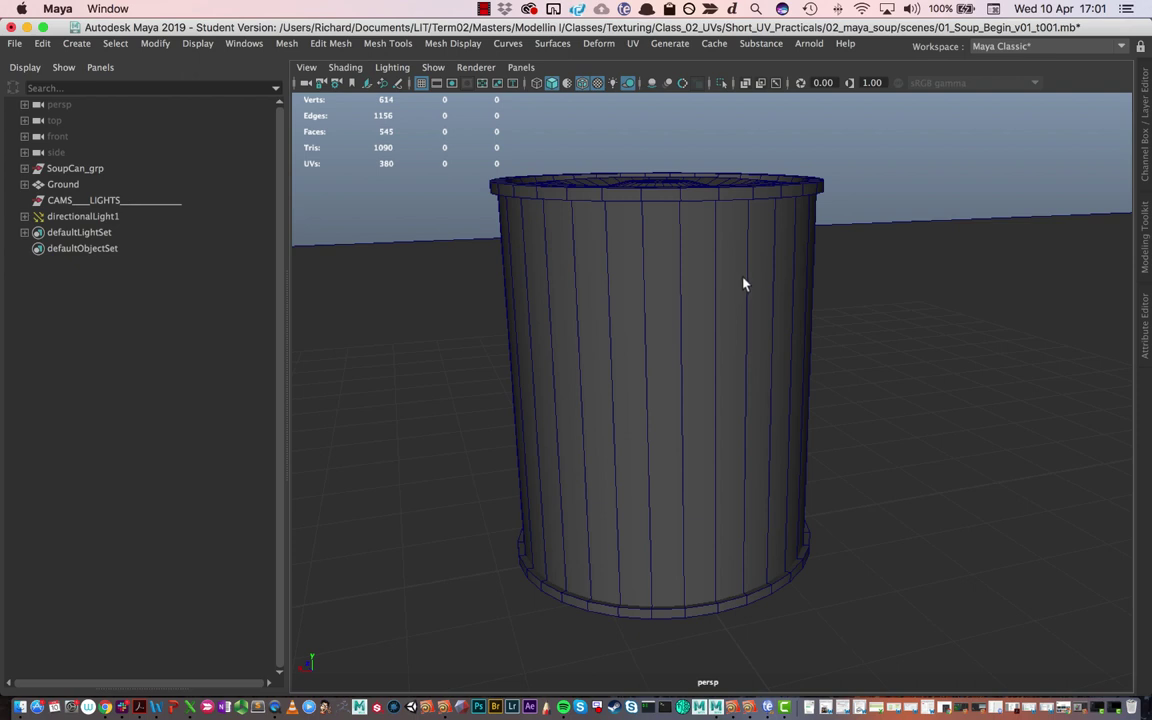
Tumble the can view, expand SoupCan_grp and select Can_geo, Top_Lid_geo and Bottom_Lid_geo in turn.
left_click_drag(743, 284, 679, 341, "alt")
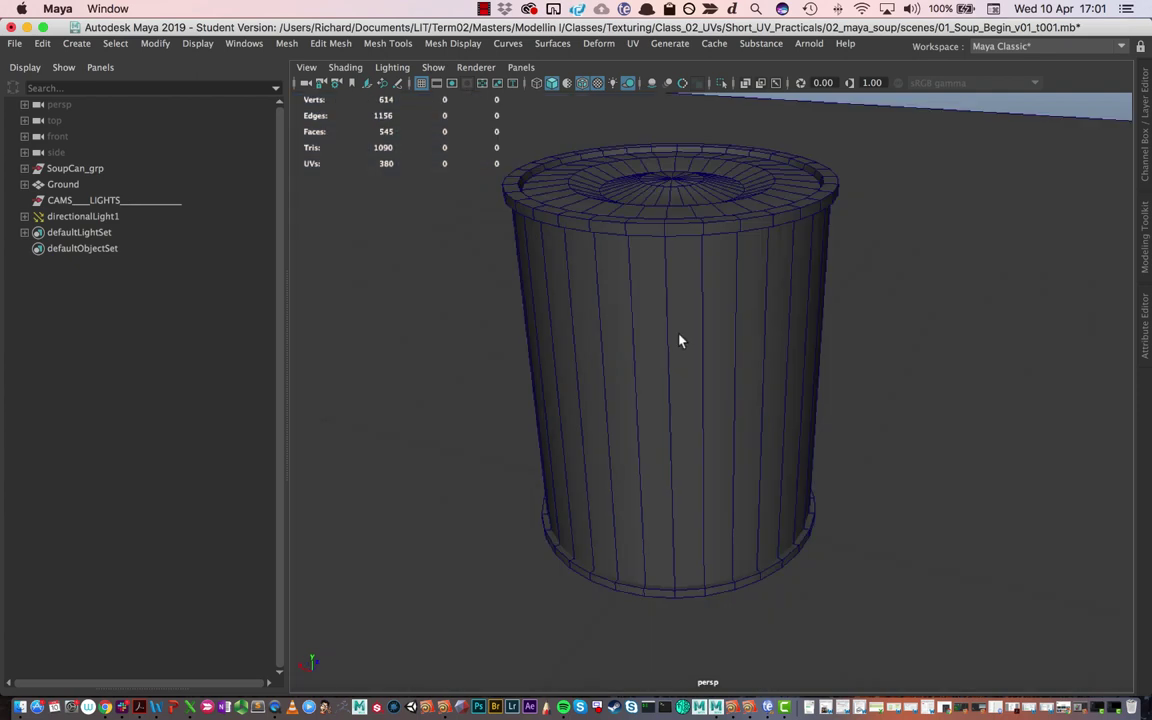
left_click_drag(636, 328, 653, 327, "alt")
left_click(24, 168)
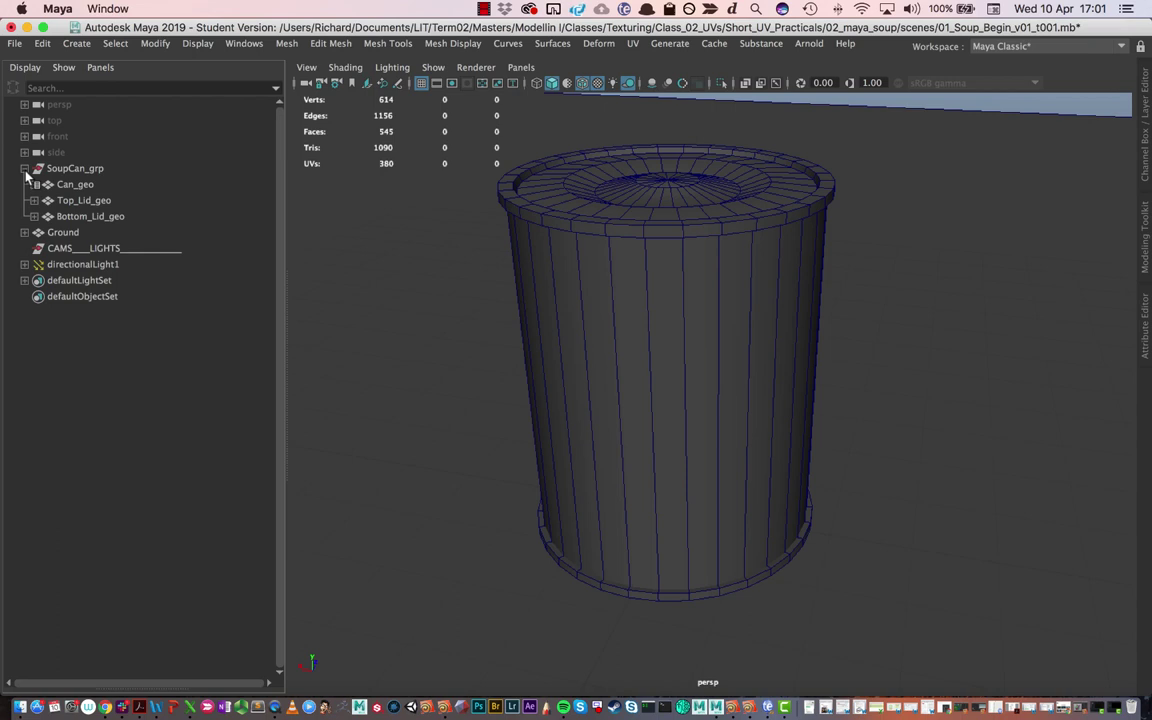
left_click(62, 185)
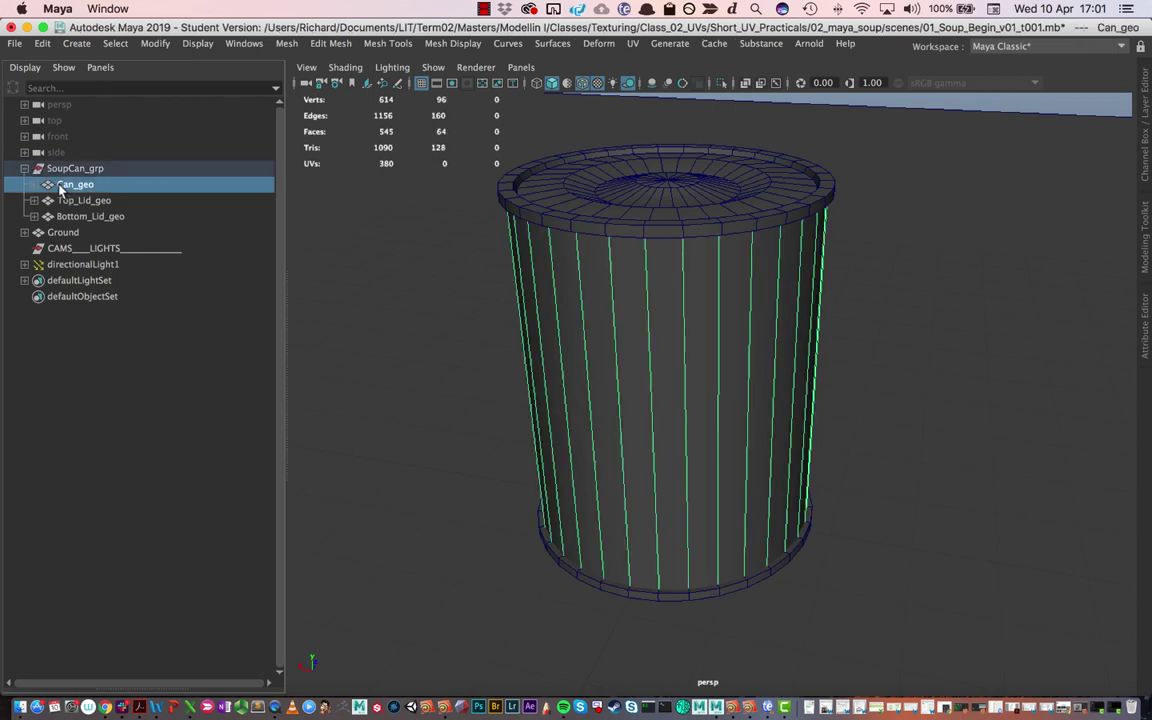
left_click(62, 200)
left_click(71, 217)
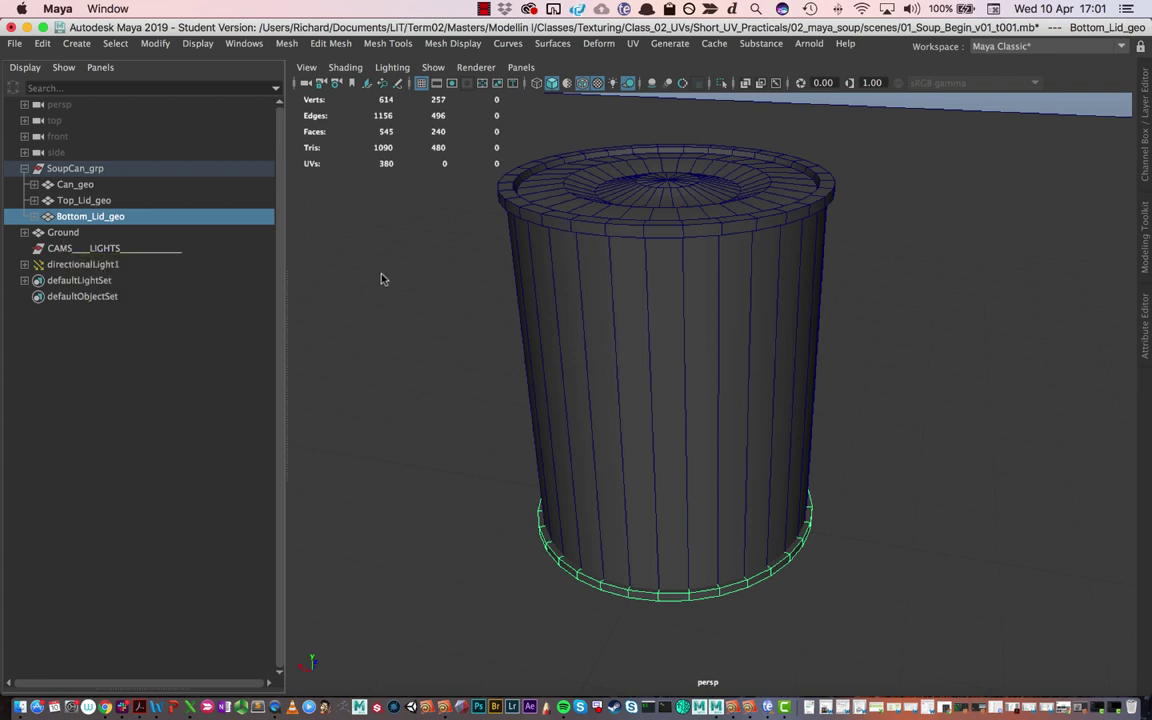
Show Can_geoShape's mesh attributes in the Attribute Editor, then restore the hidden interface with Ctrl+Shift+Space.
left_click(1144, 320)
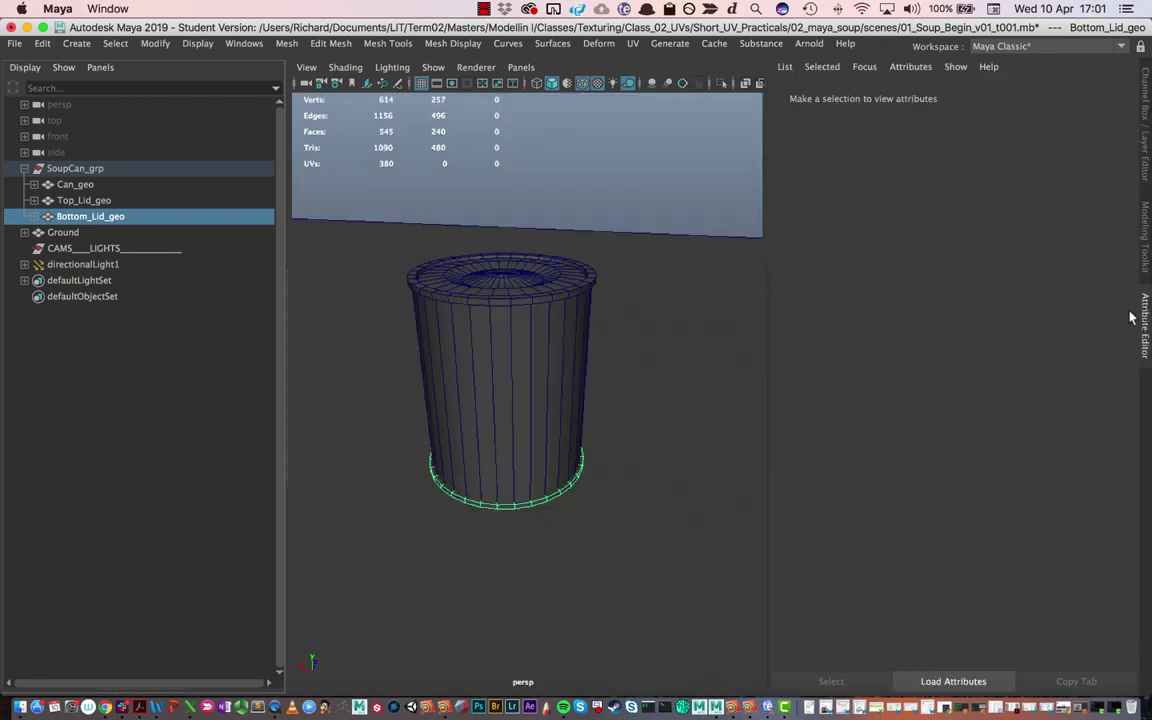
left_click(463, 343)
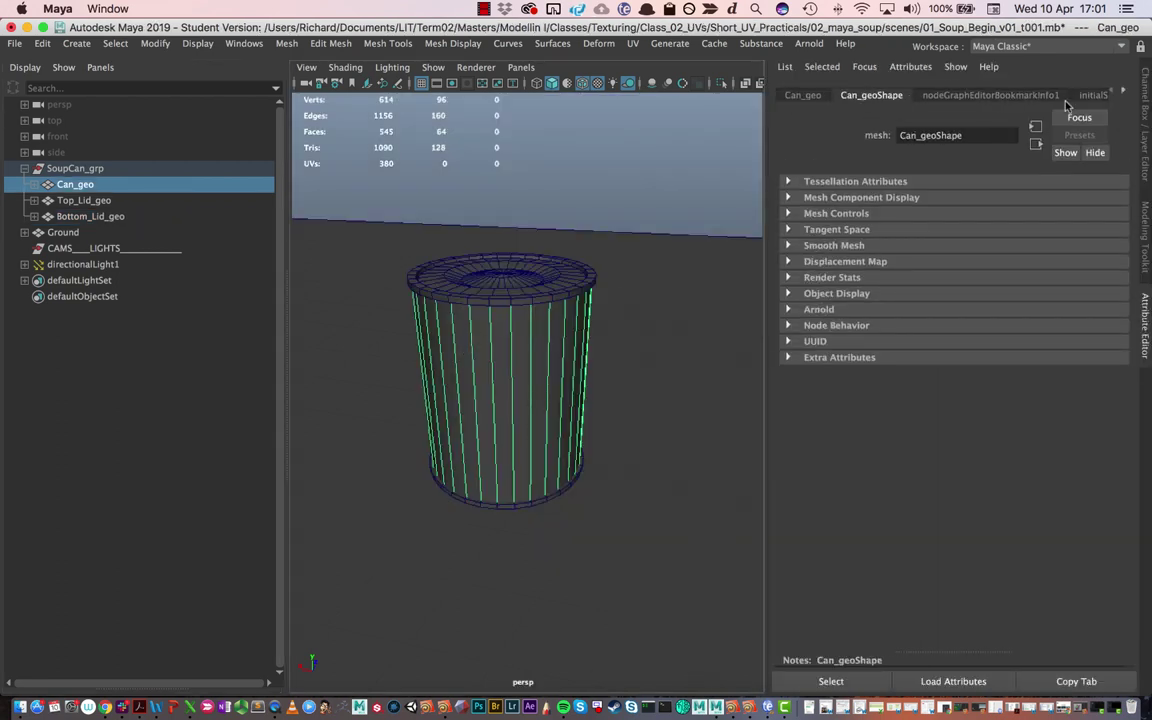
left_click(1118, 93)
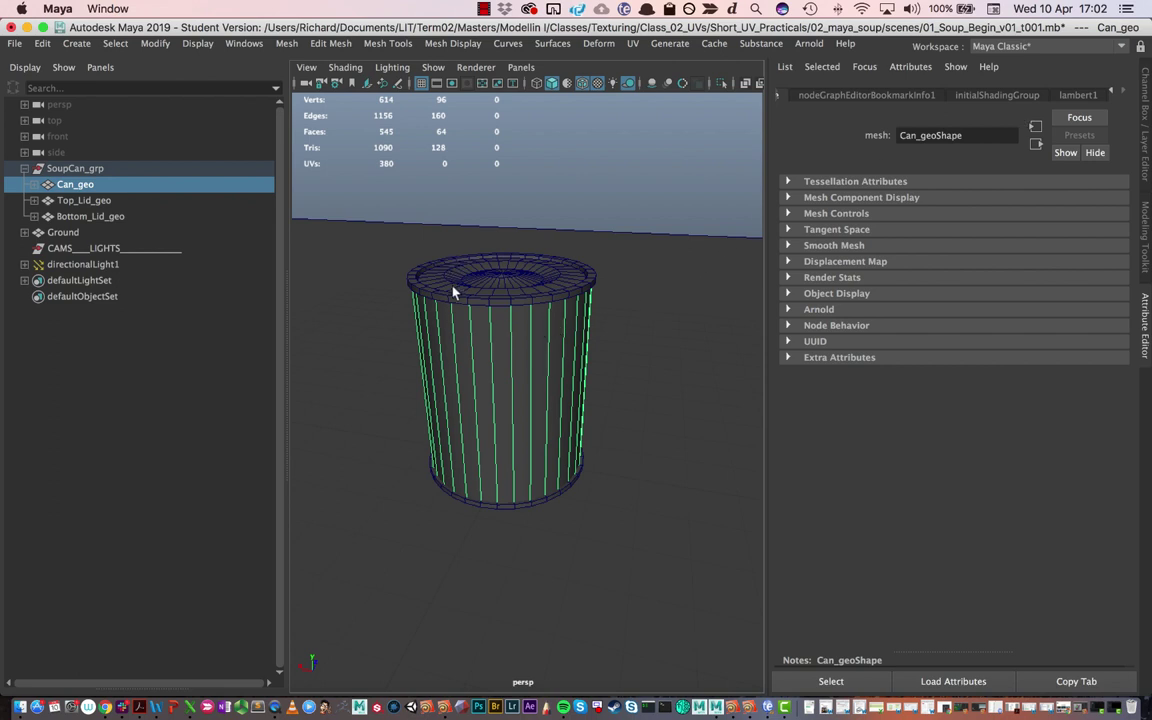
key("ctrl+shift+space")
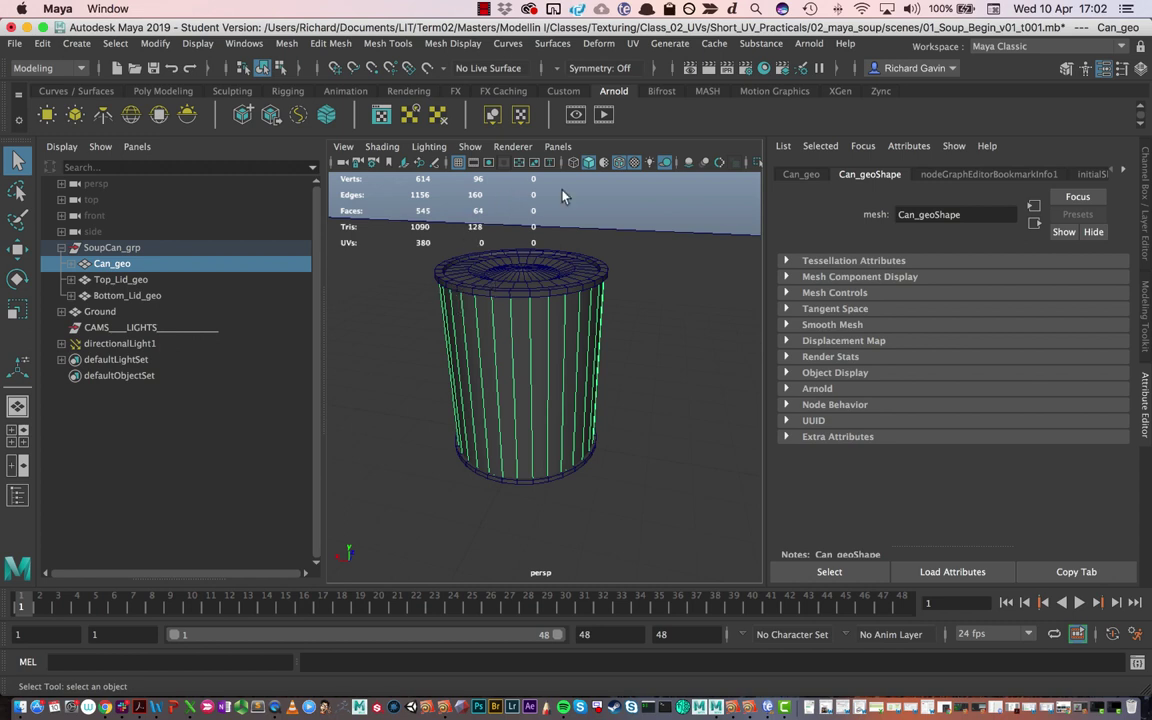
Assign a new Blinn material (blinn2) to the can body and set its colour to bright red.
left_click(409, 91)
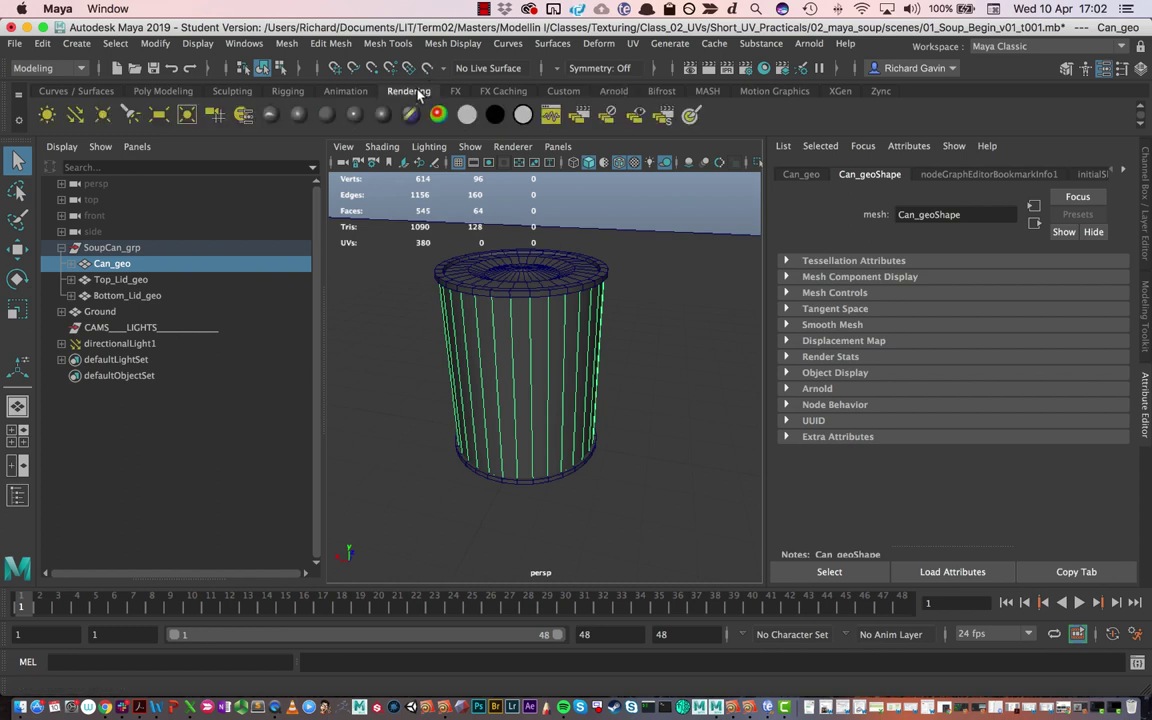
left_click(299, 116)
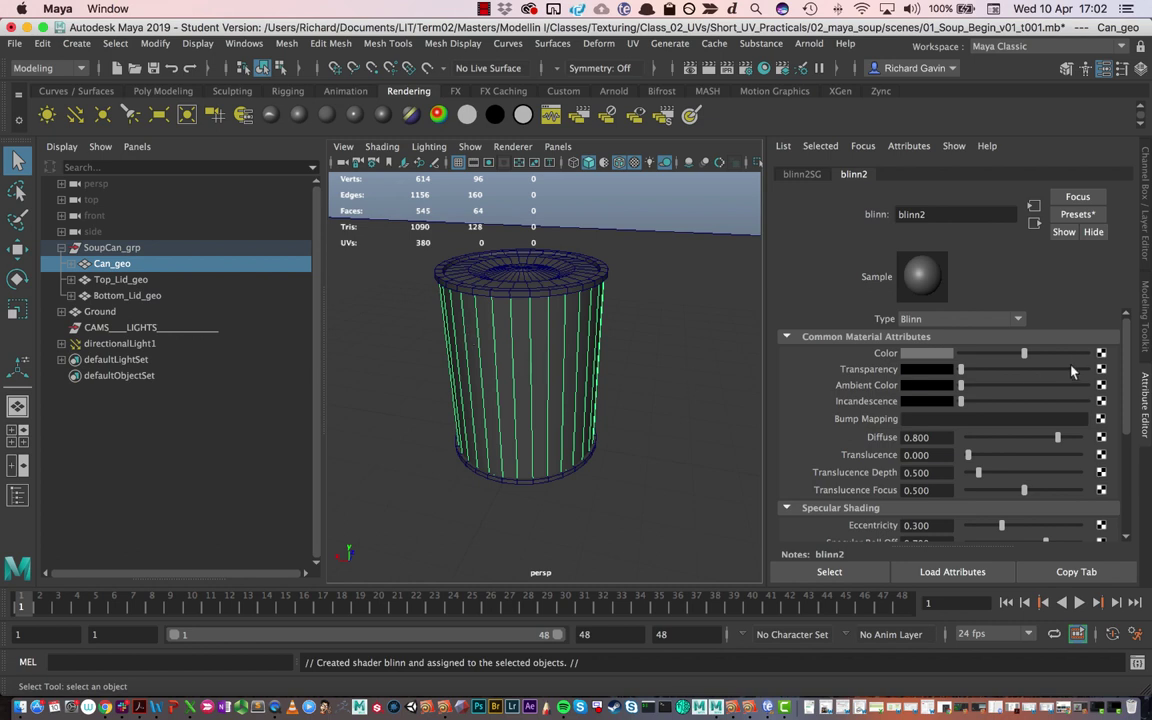
left_click_drag(1023, 353, 1108, 357)
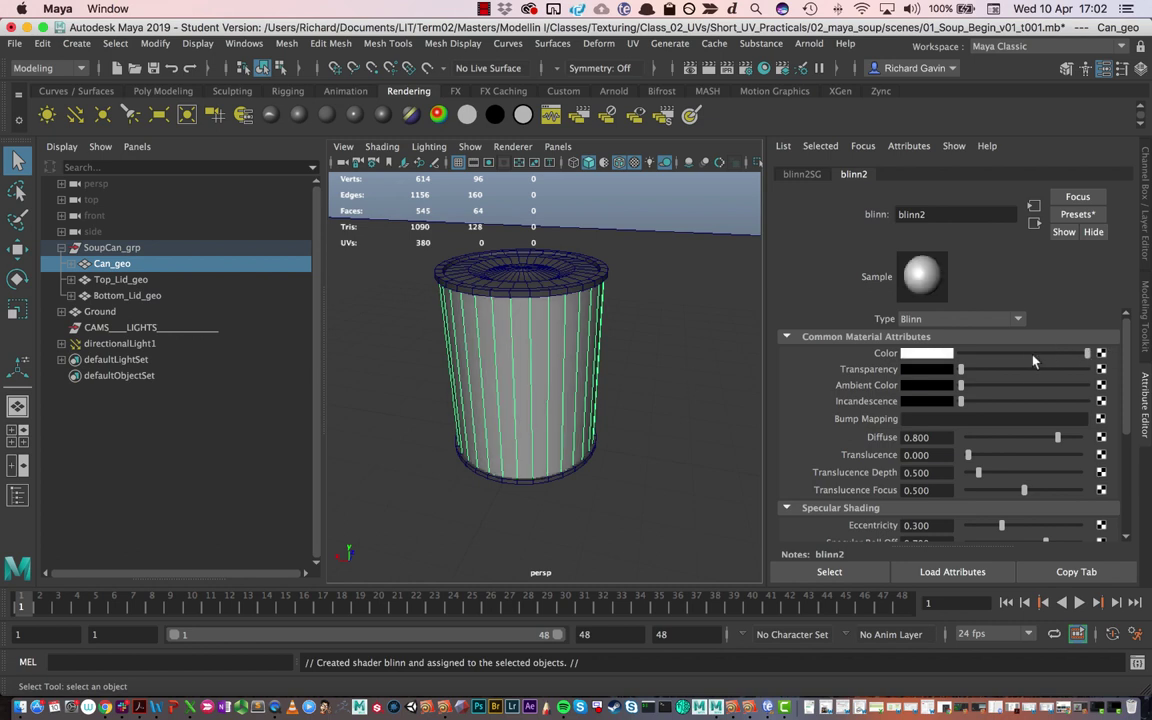
left_click(926, 353)
left_click(852, 308)
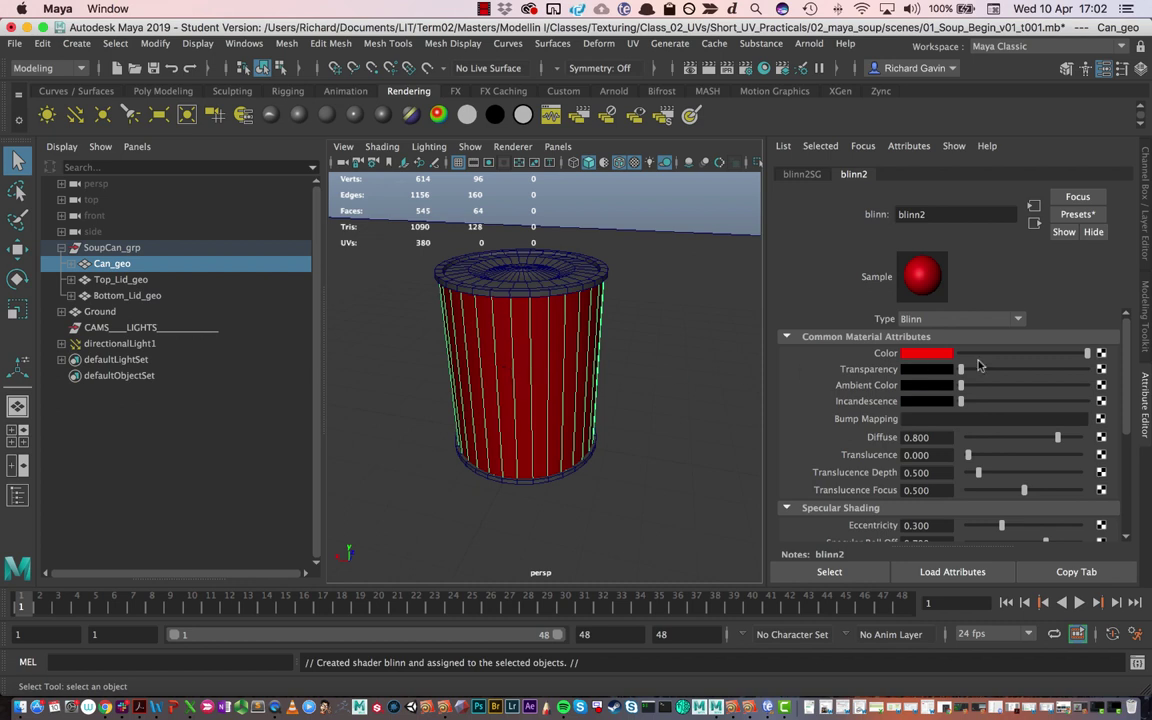
Map a File texture node (file5) into blinn2's Color attribute.
left_click(1101, 354)
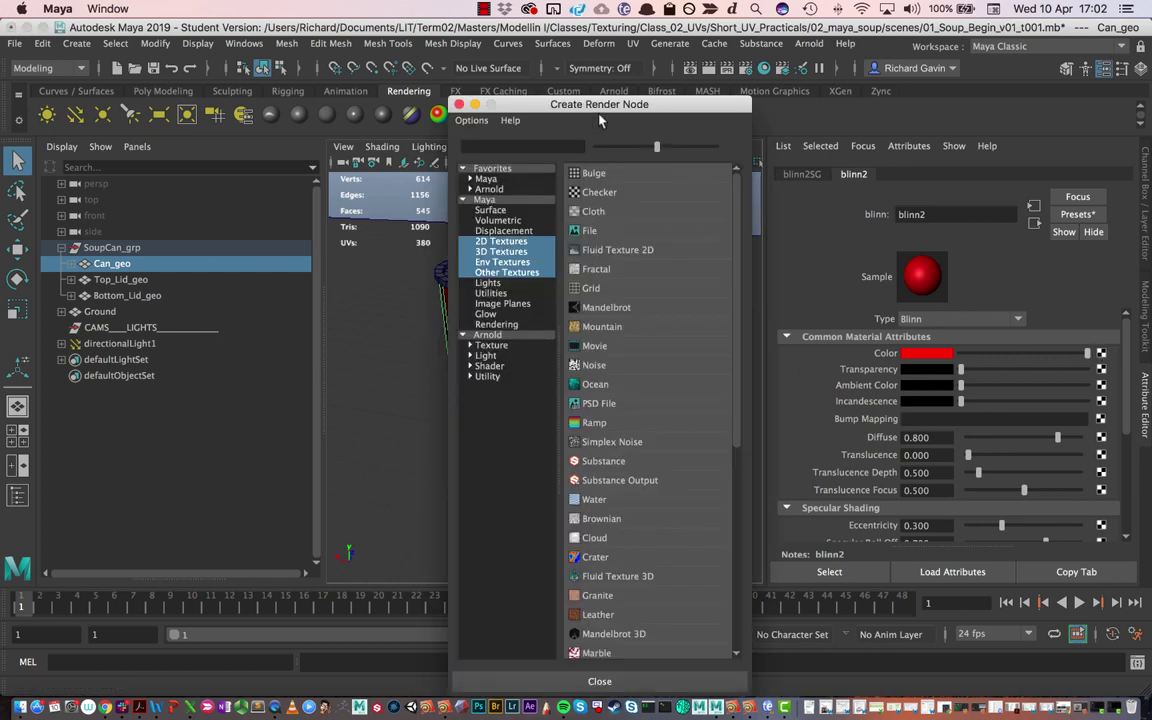
left_click(609, 232)
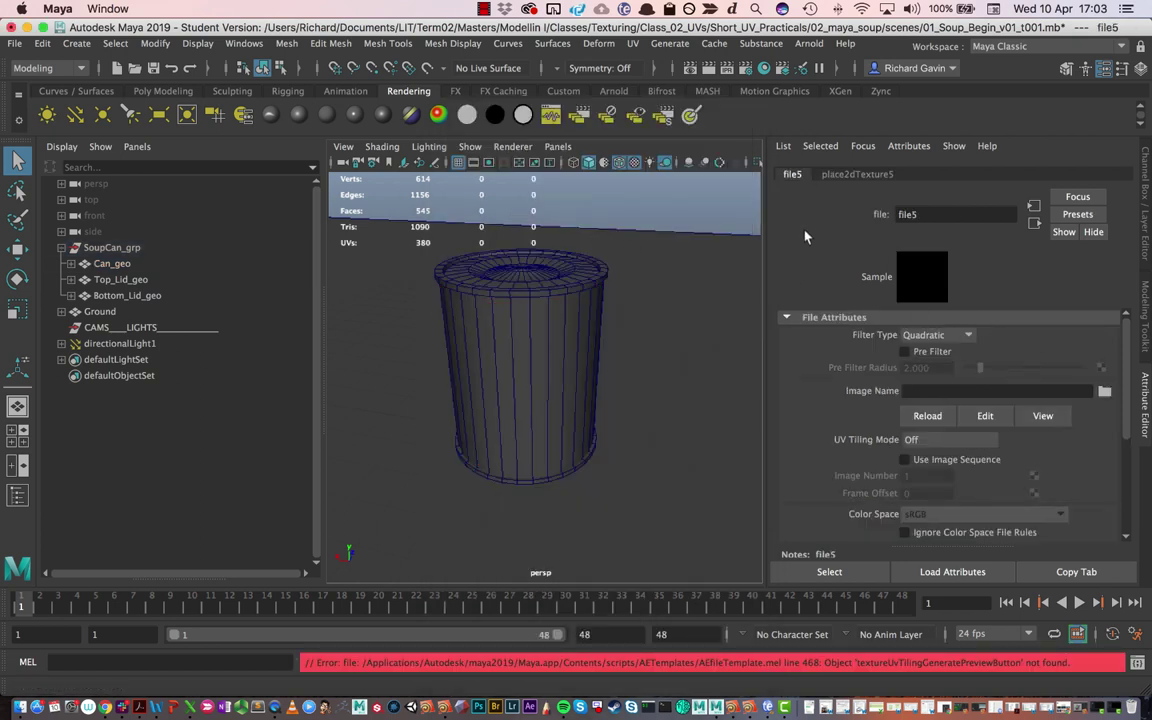
Load Primordial_soupRGB_v002_t001.jpg from sourceimages as file5's image.
left_click(1104, 393)
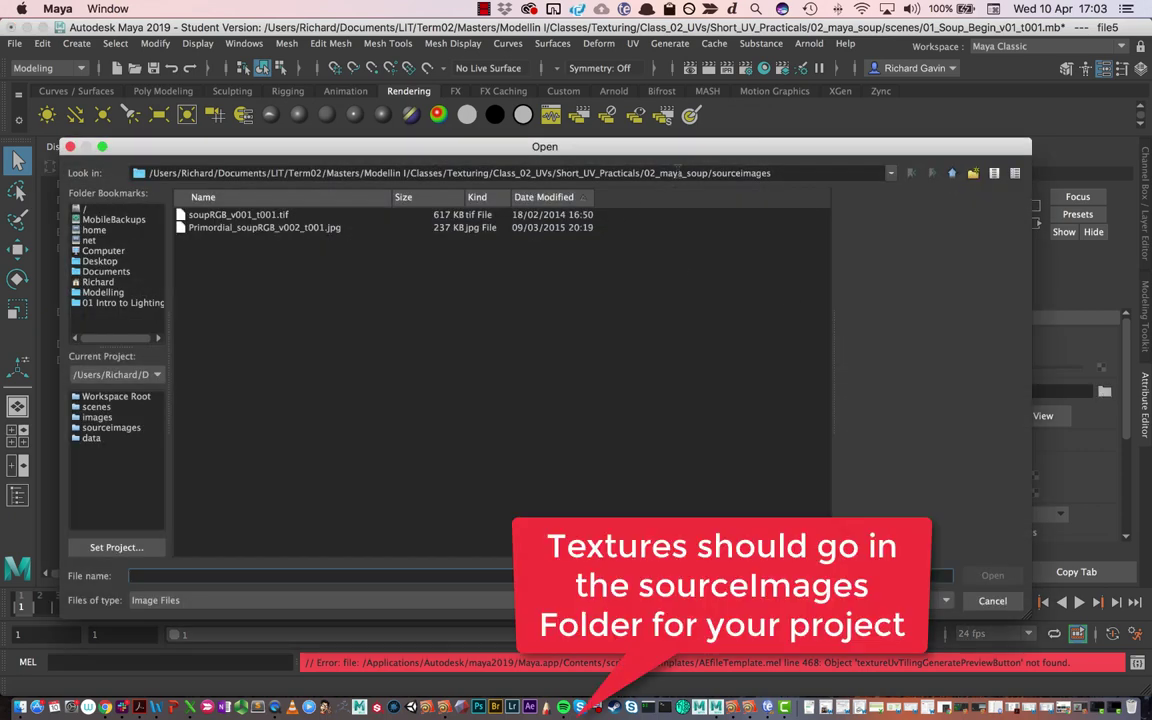
left_click(210, 230)
left_click(195, 215)
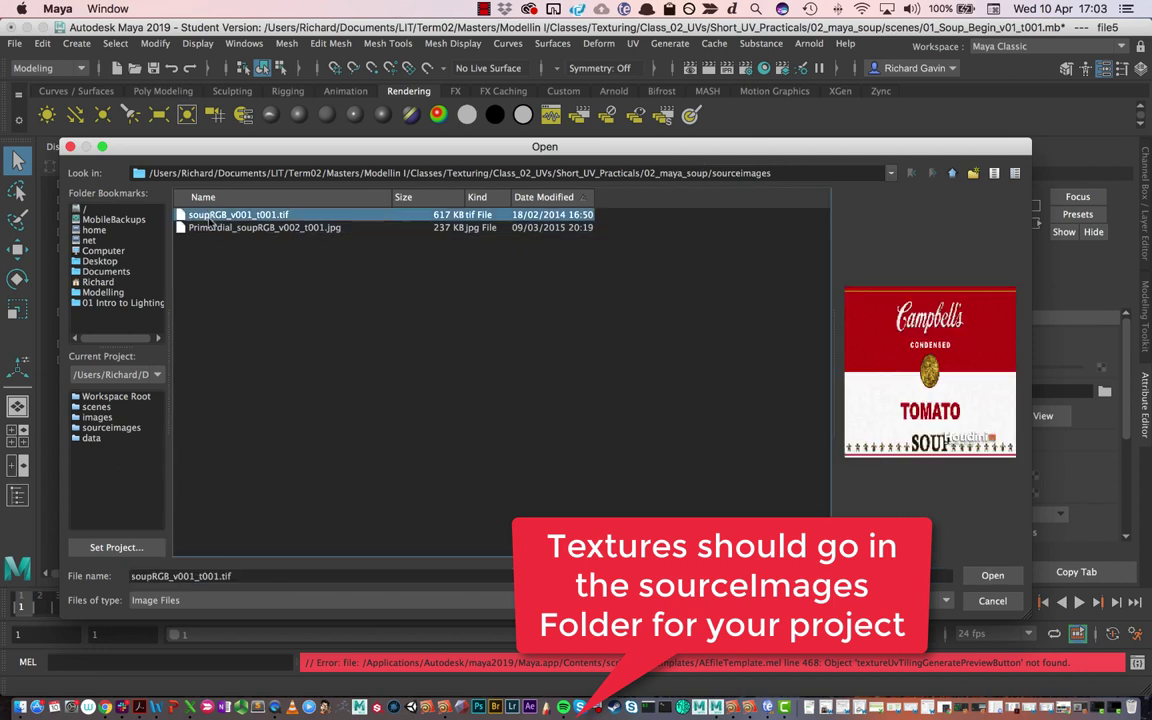
left_click(211, 229)
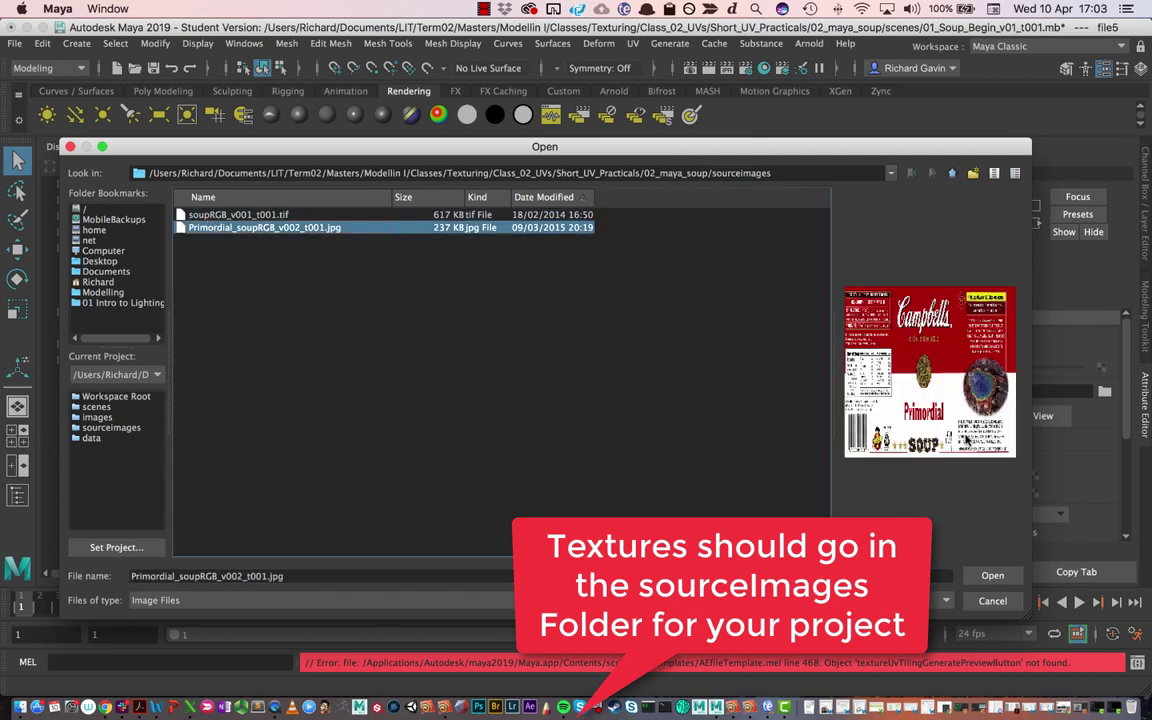
left_click(992, 578)
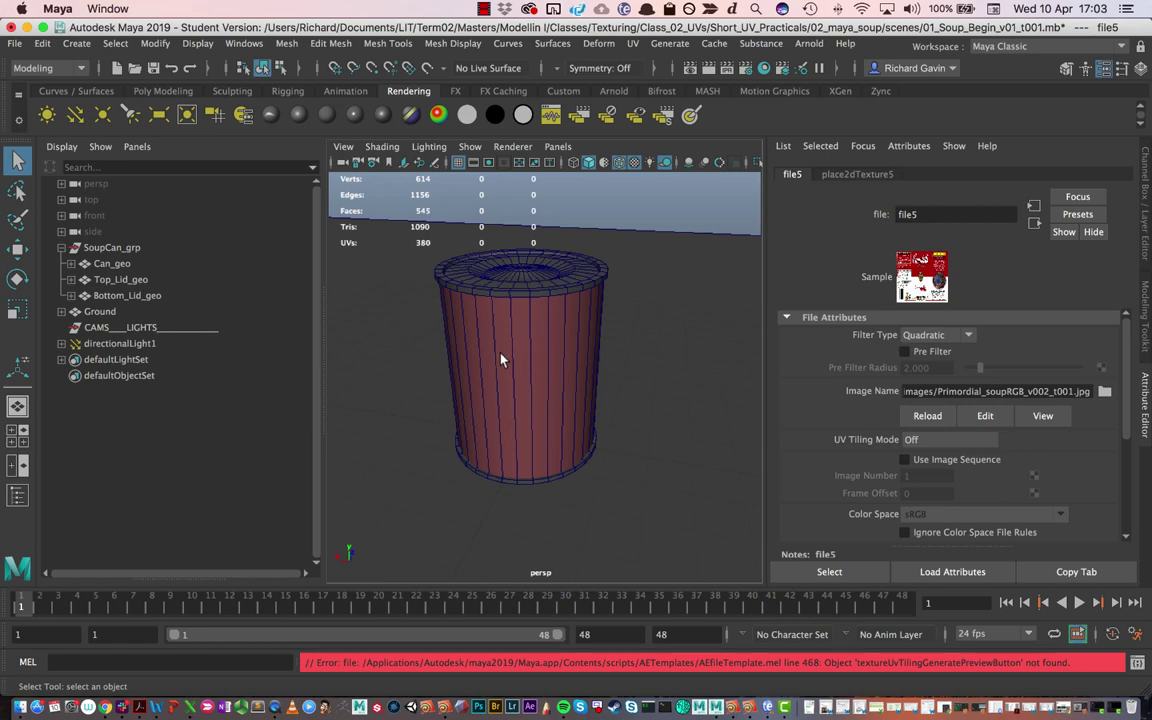
Orbit around the textured can and select the Can_geo body.
mouse_move(501, 360)
left_mouse_down("alt")
mouse_move(692, 340)
mouse_move(545, 368)
mouse_move(502, 348)
left_mouse_up("alt")
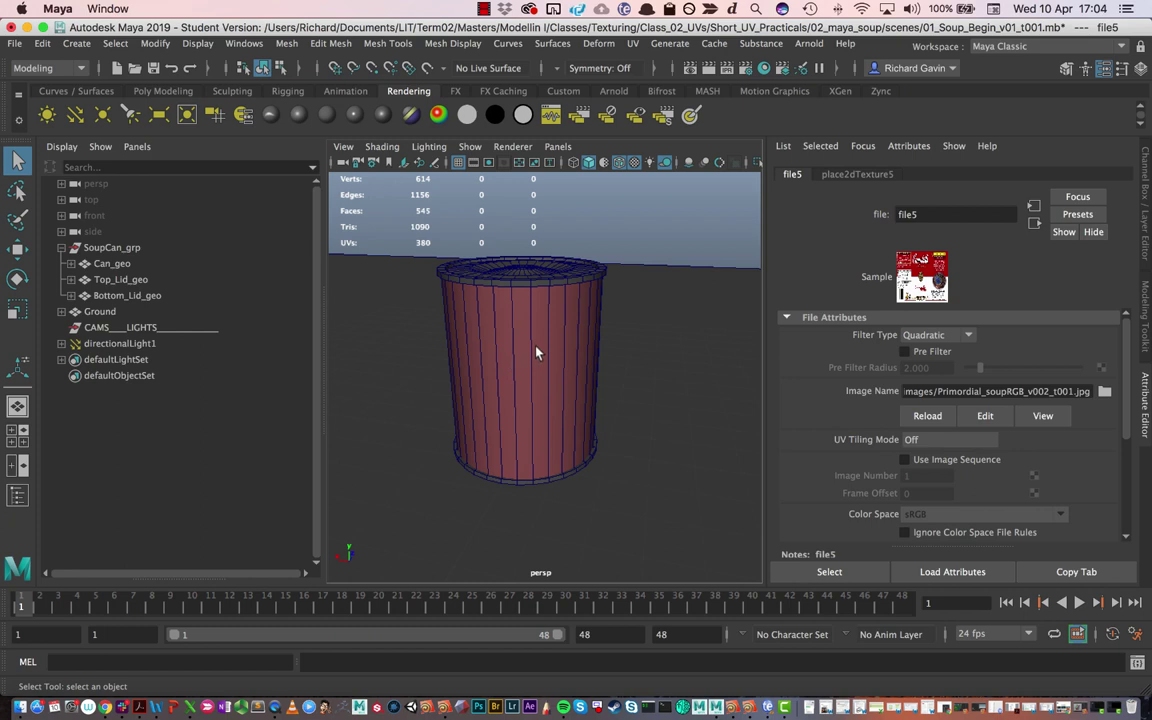
left_click(531, 349)
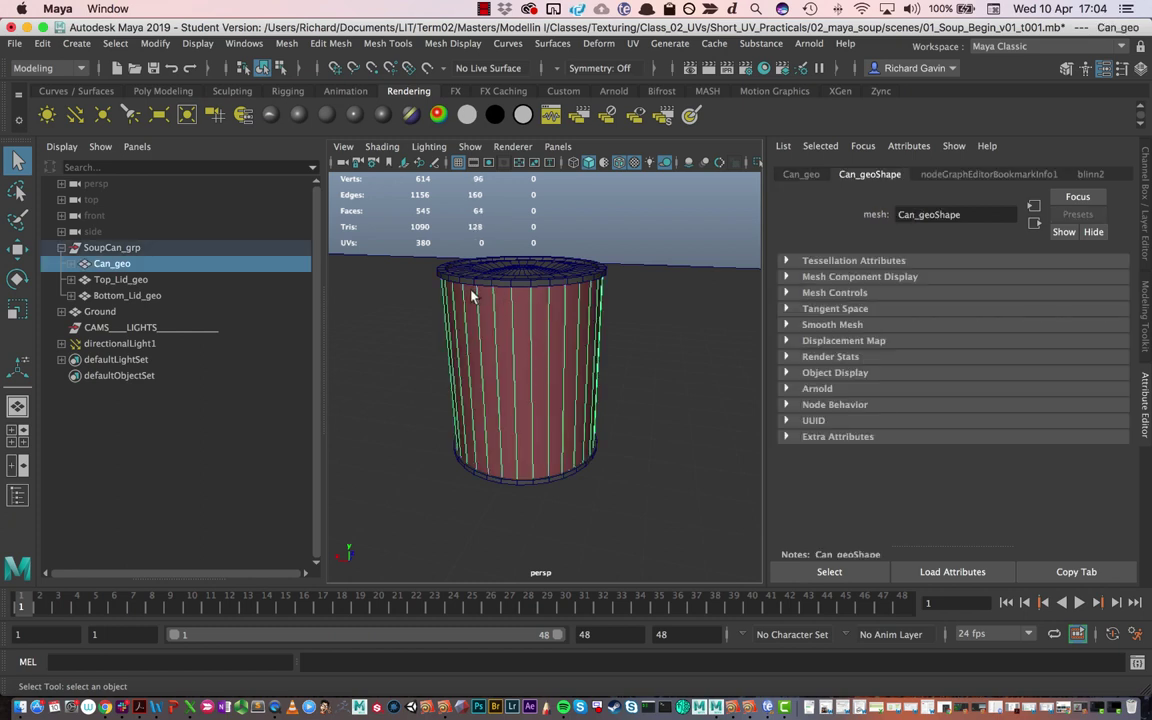
Switch Maya to the UV Editing workspace after glancing at the Modeling Editors list.
left_click(251, 46)
mouse_move(326, 118)
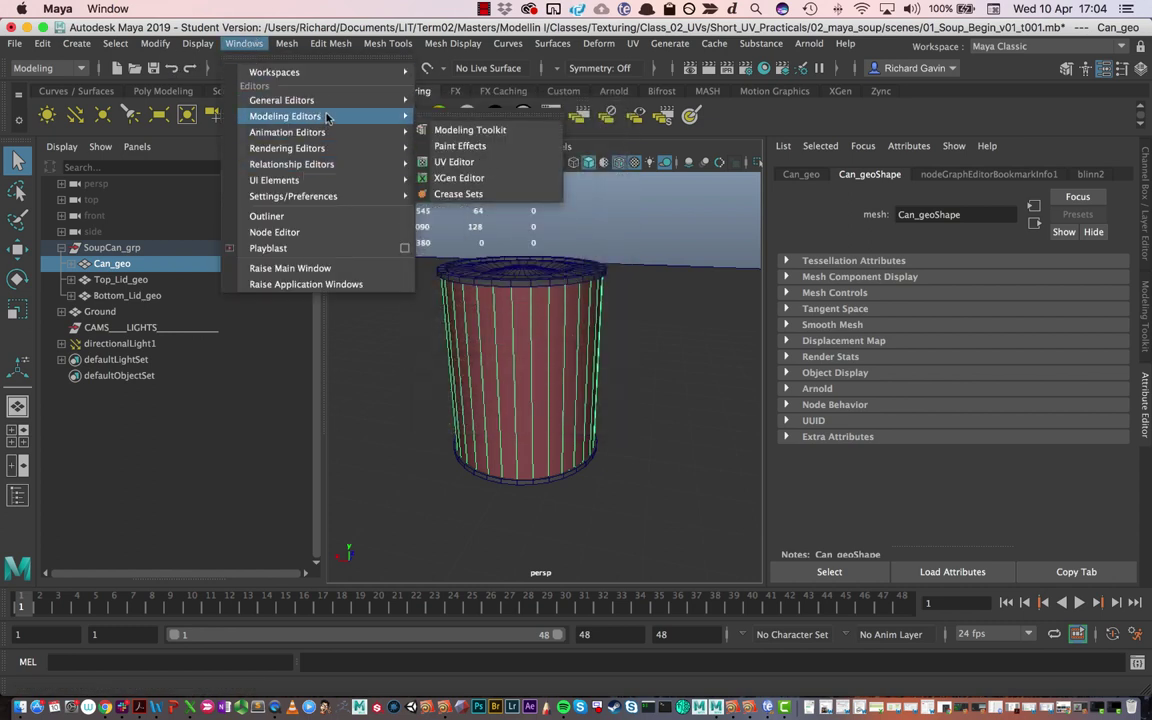
left_click(513, 165)
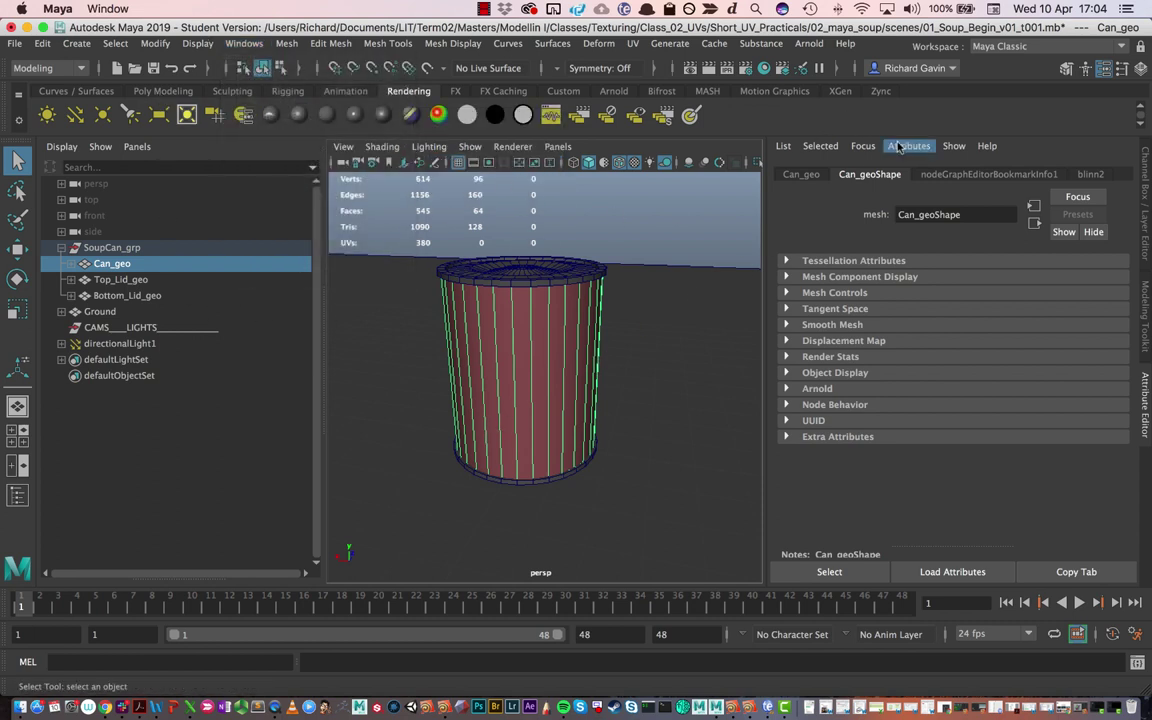
left_click(1003, 48)
left_click(1030, 149)
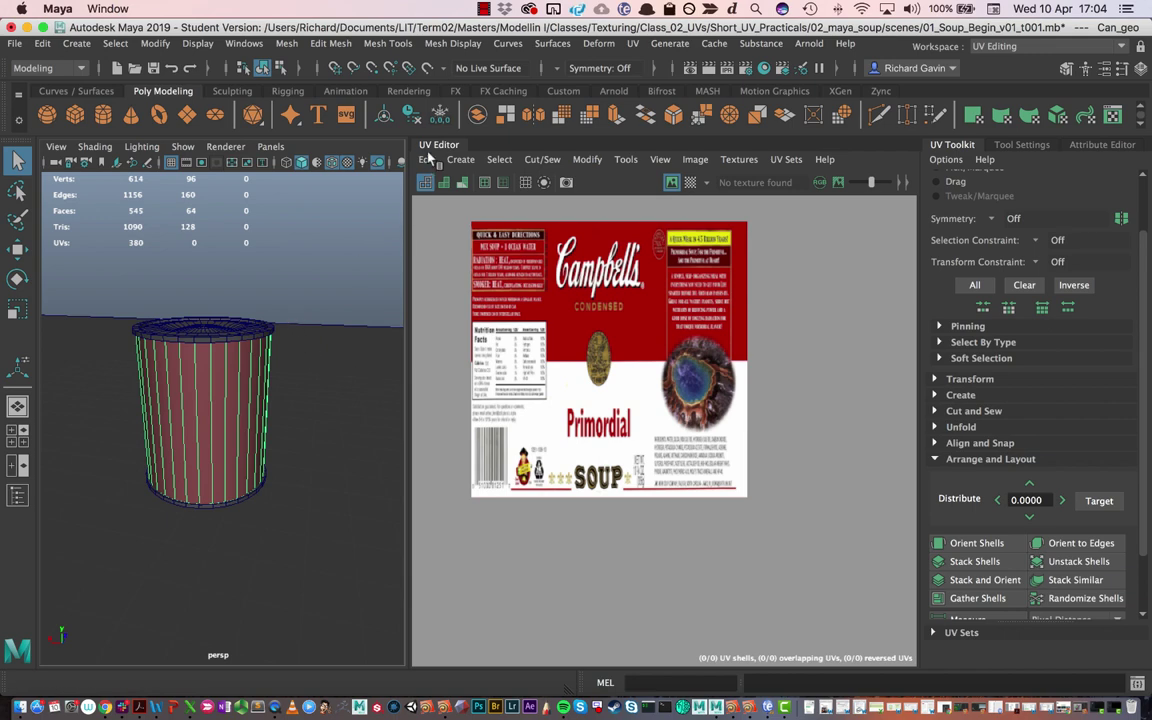
Reset the UV Editing workspace to its default layout and select the can's side faces.
left_click(1060, 46)
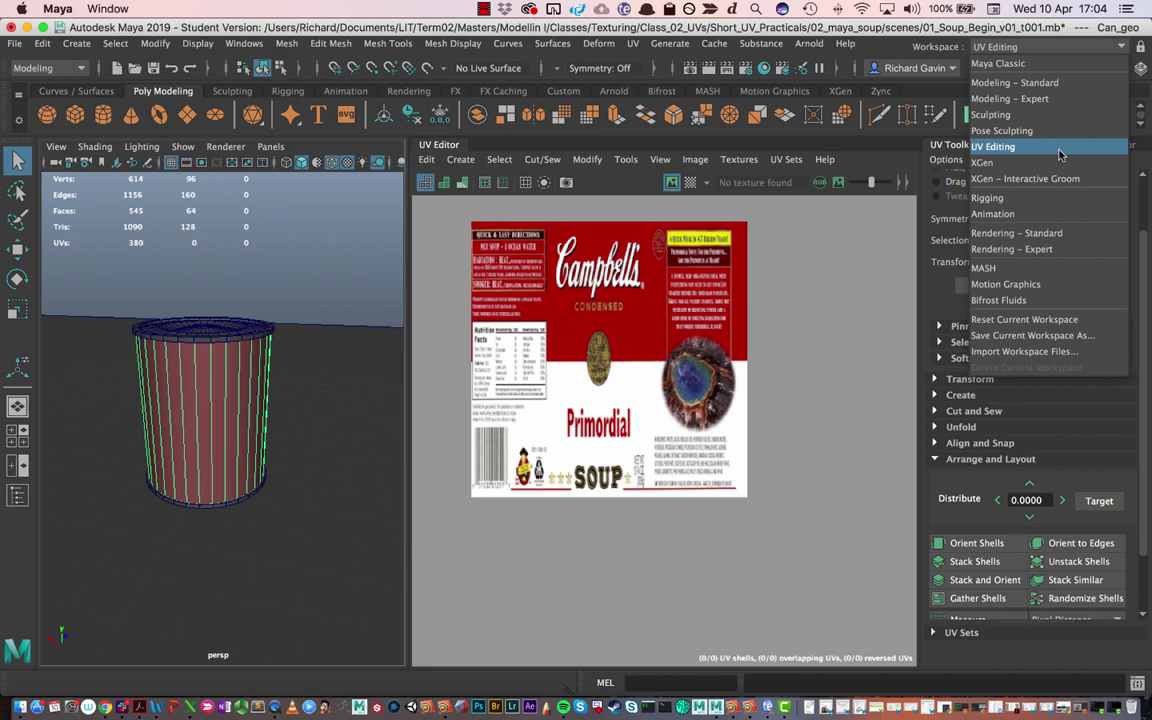
left_click(1078, 321)
scroll(205, 360, "up", 5)
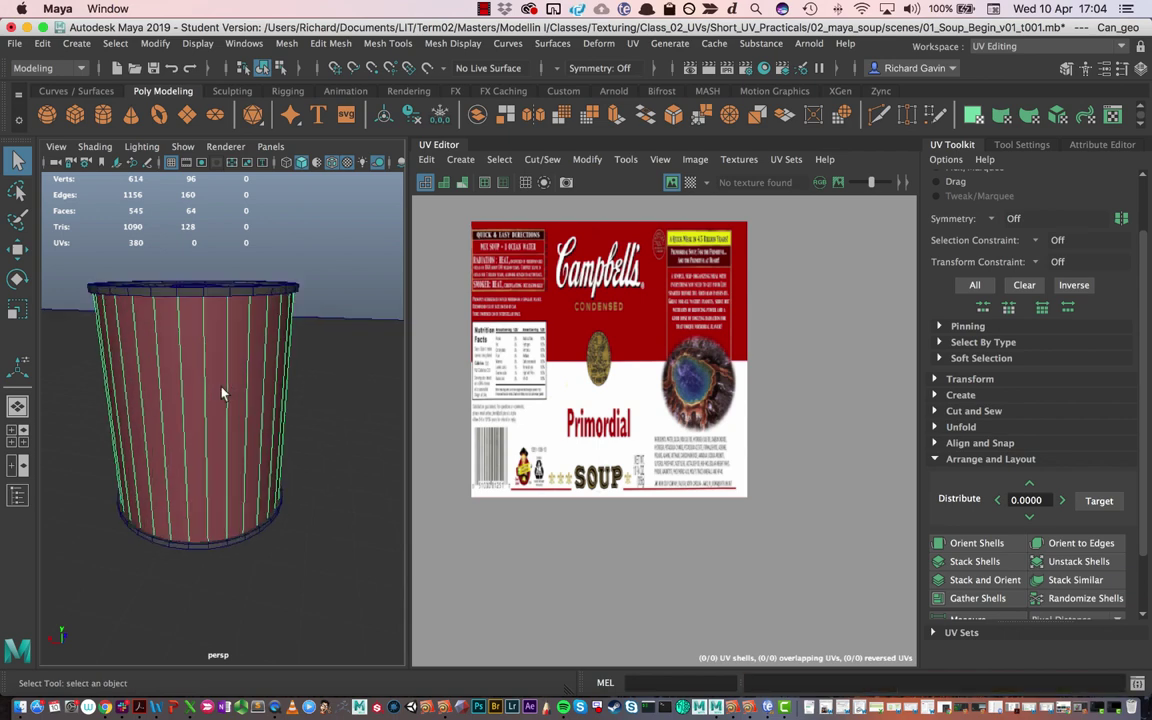
middle_click_drag(221, 393, 258, 400, "alt")
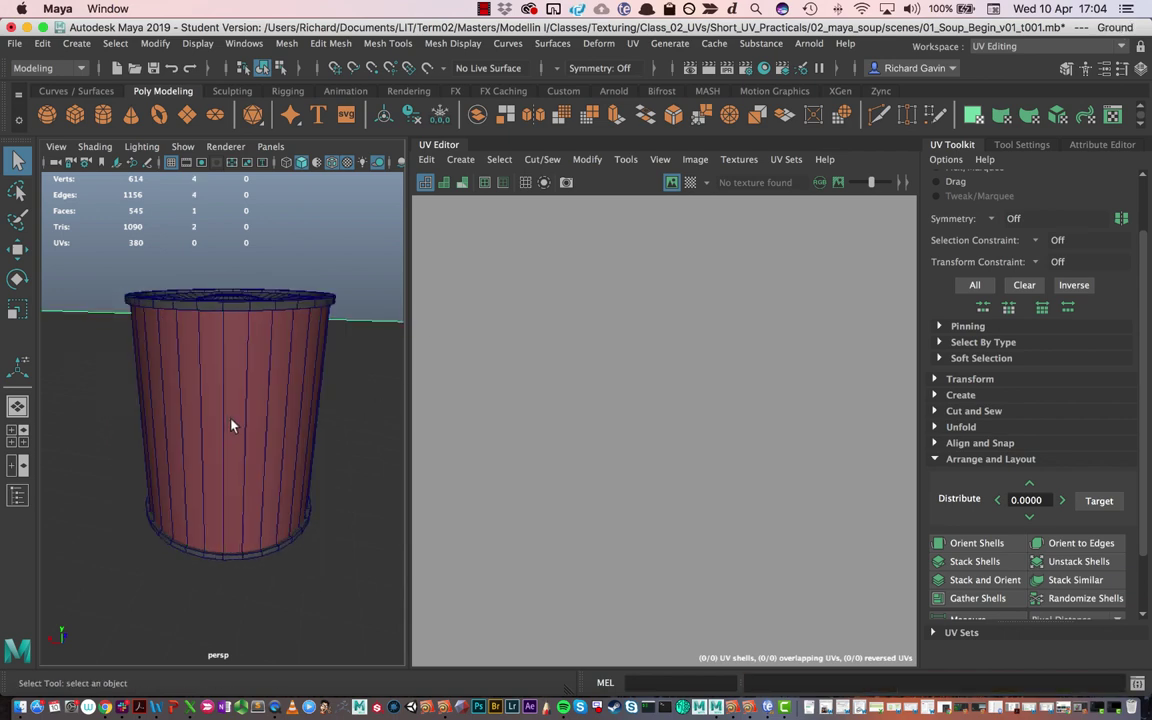
double_click(231, 425)
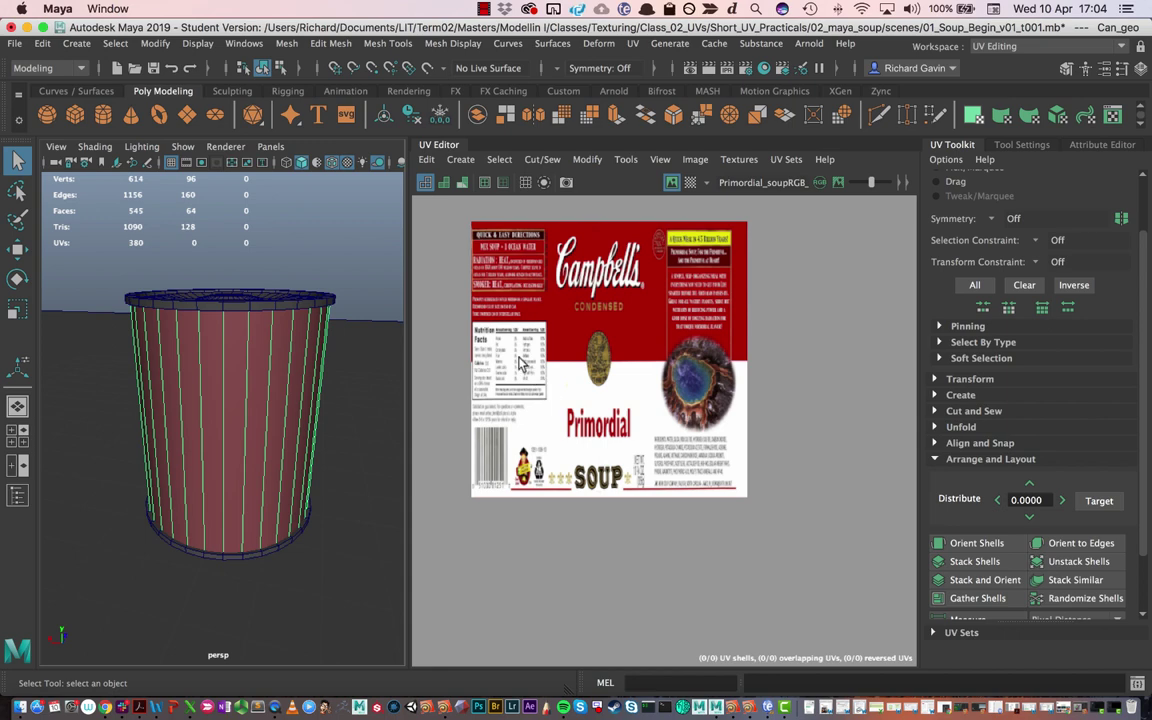
Toggle the label image off and back on and display the labelled UV grid.
scroll(615, 248, "up", 1)
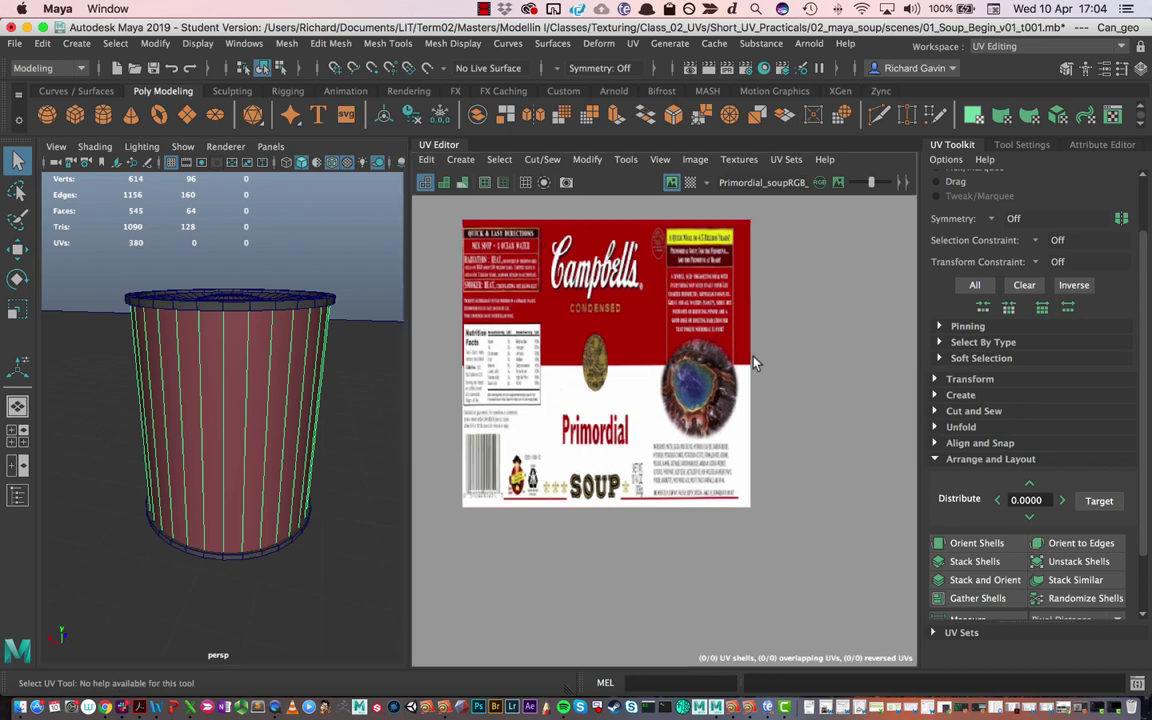
middle_click_drag(755, 365, 774, 418, "alt")
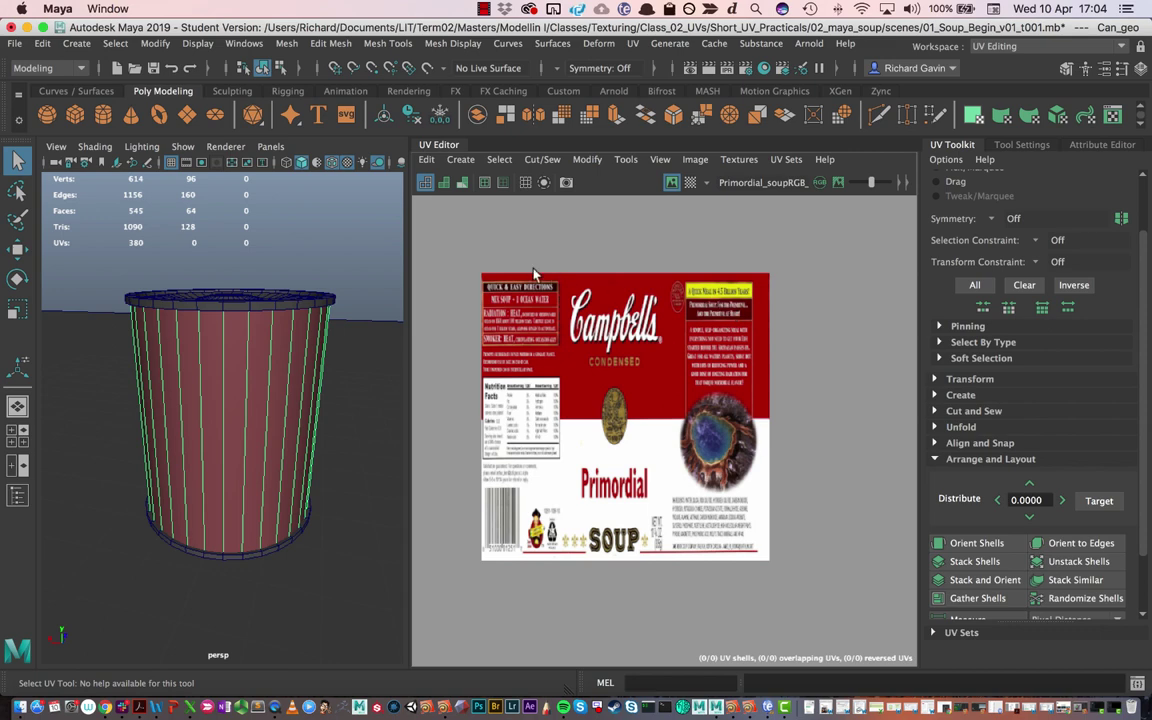
left_click(672, 183)
left_click(672, 183)
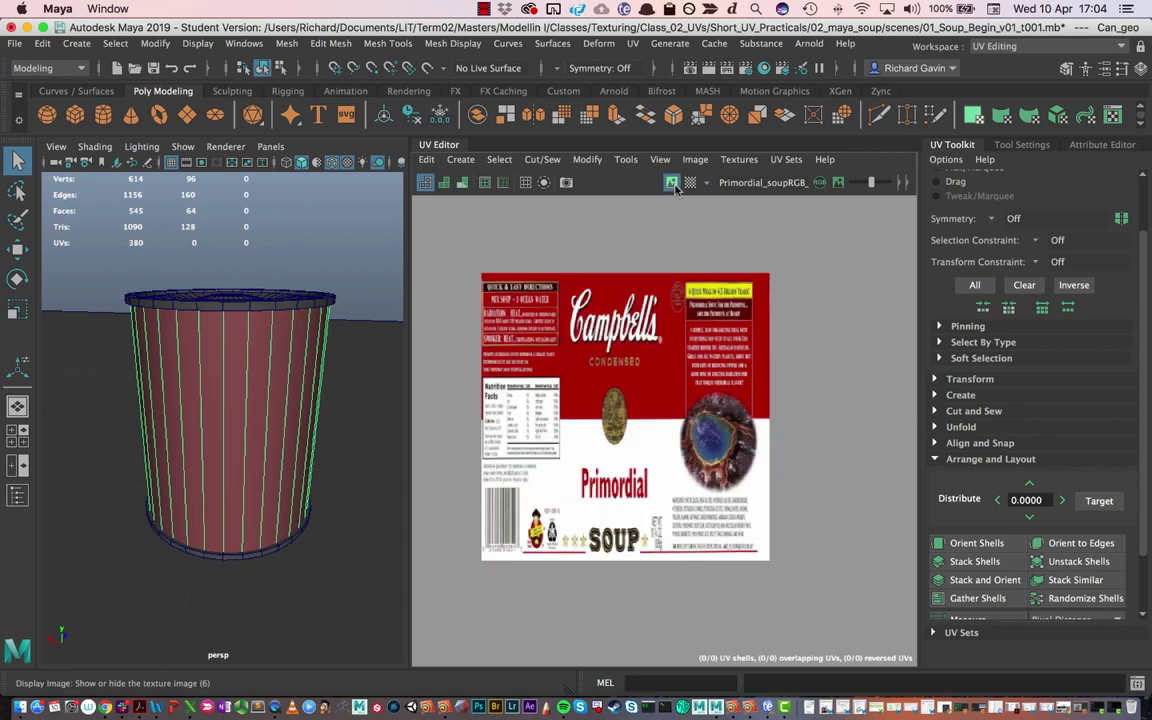
left_click(525, 184)
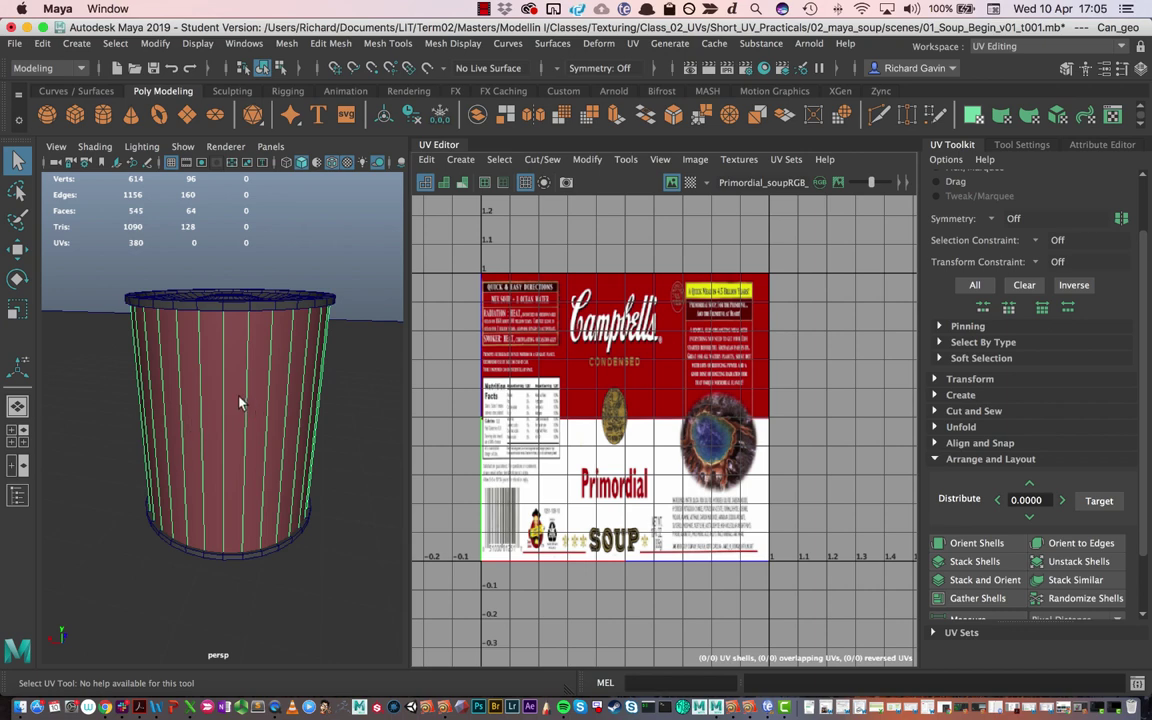
Apply a Cylindrical UV projection to the can body from the Create menu.
left_click(460, 160)
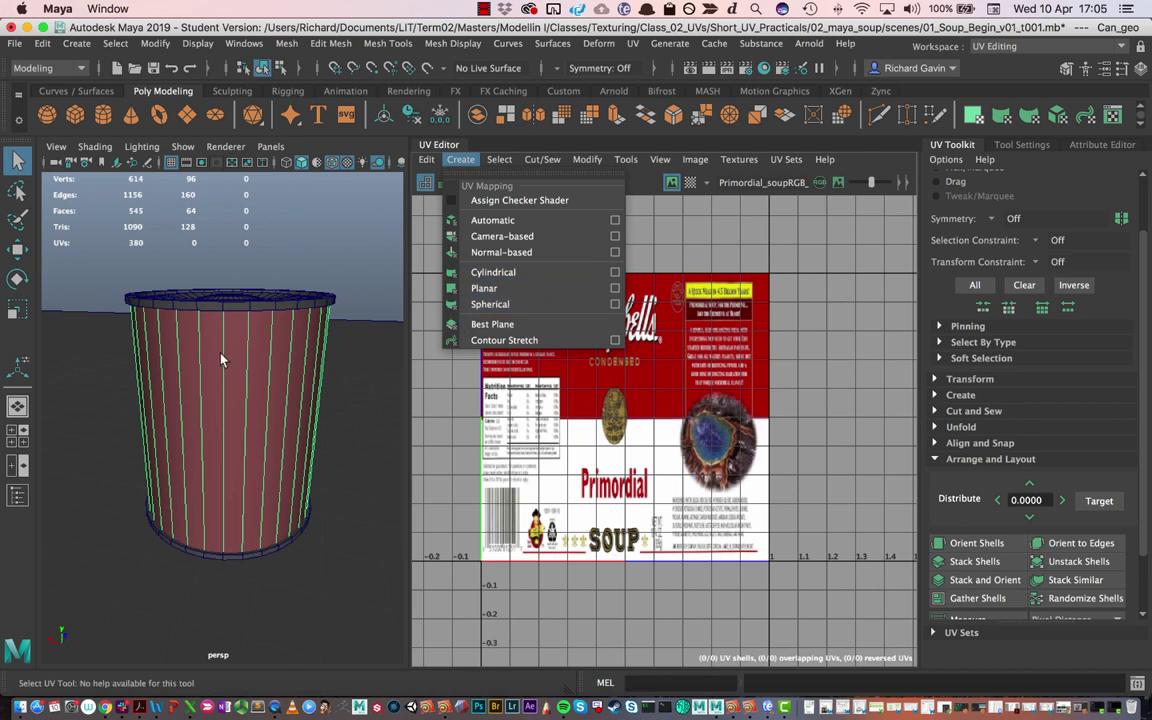
left_click(598, 272)
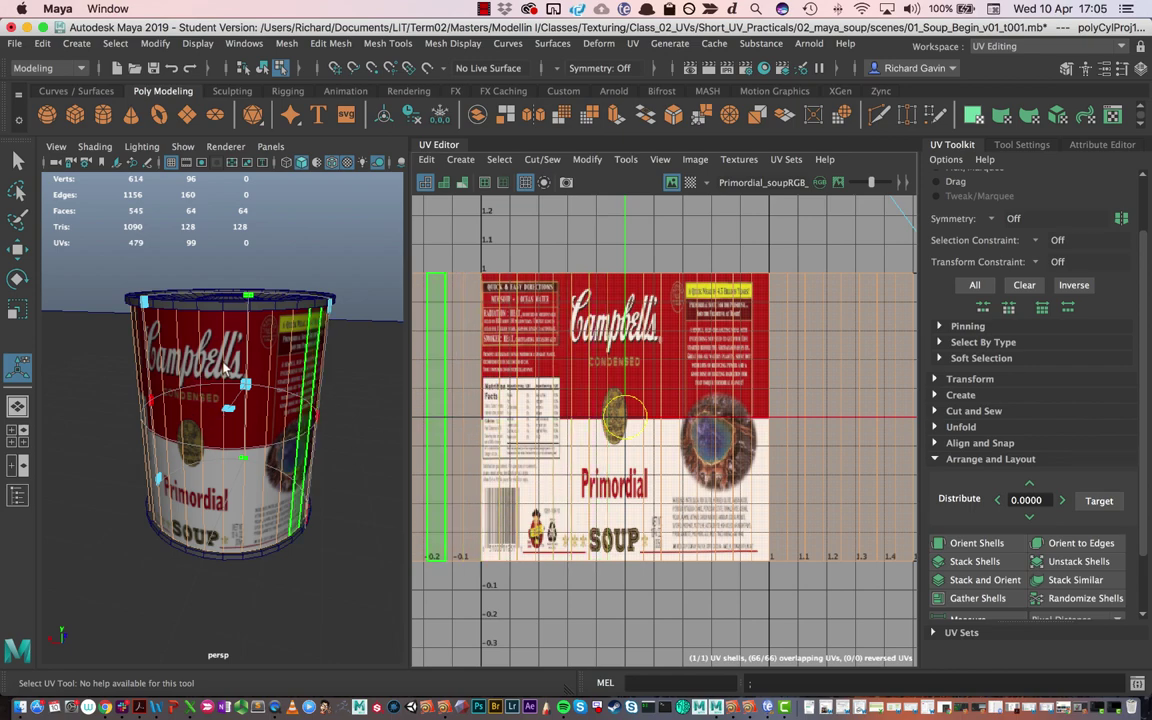
left_click_drag(226, 368, 40, 376, "alt")
left_click(18, 370)
scroll(497, 390, "down", 4)
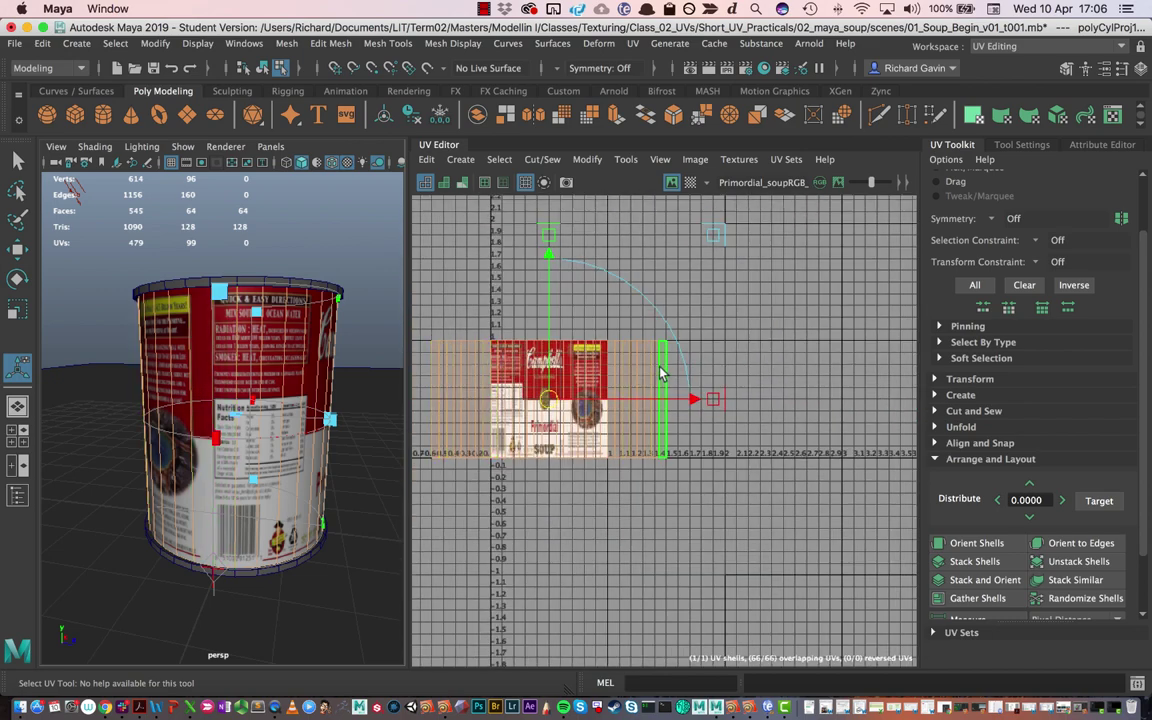
left_click_drag(250, 386, 420, 408, "alt")
scroll(549, 390, "up", 5)
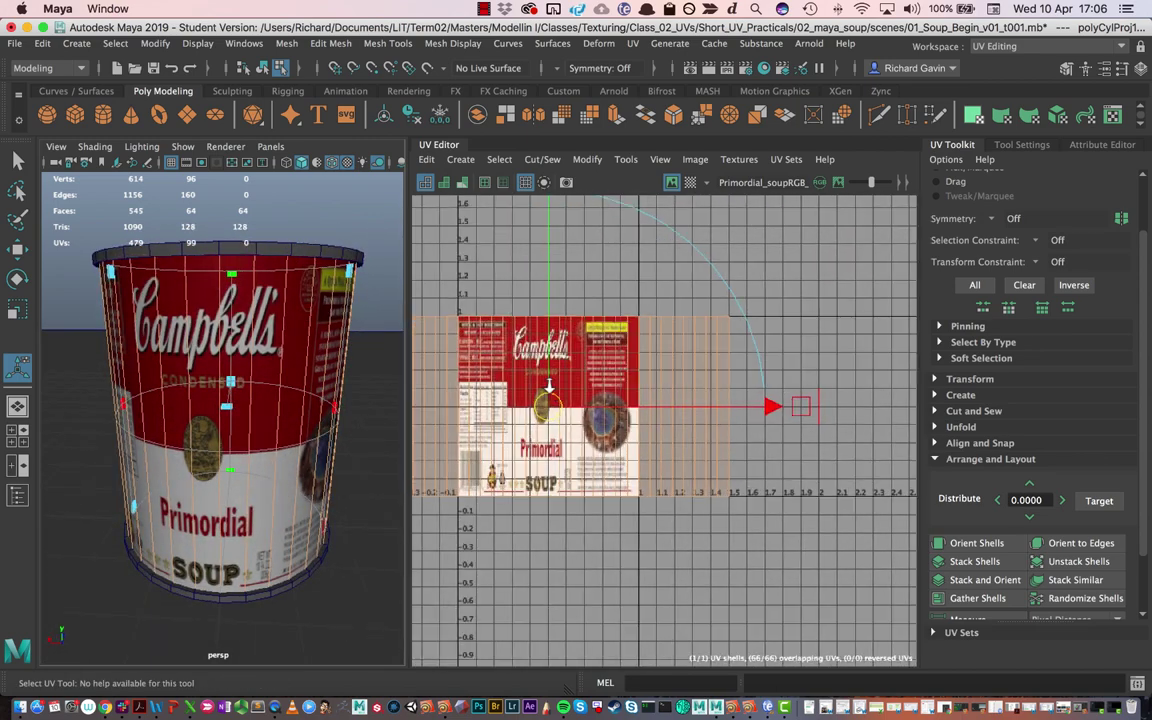
double_click(450, 330)
left_click_drag(293, 338, 218, 370, "alt")
left_click(445, 318)
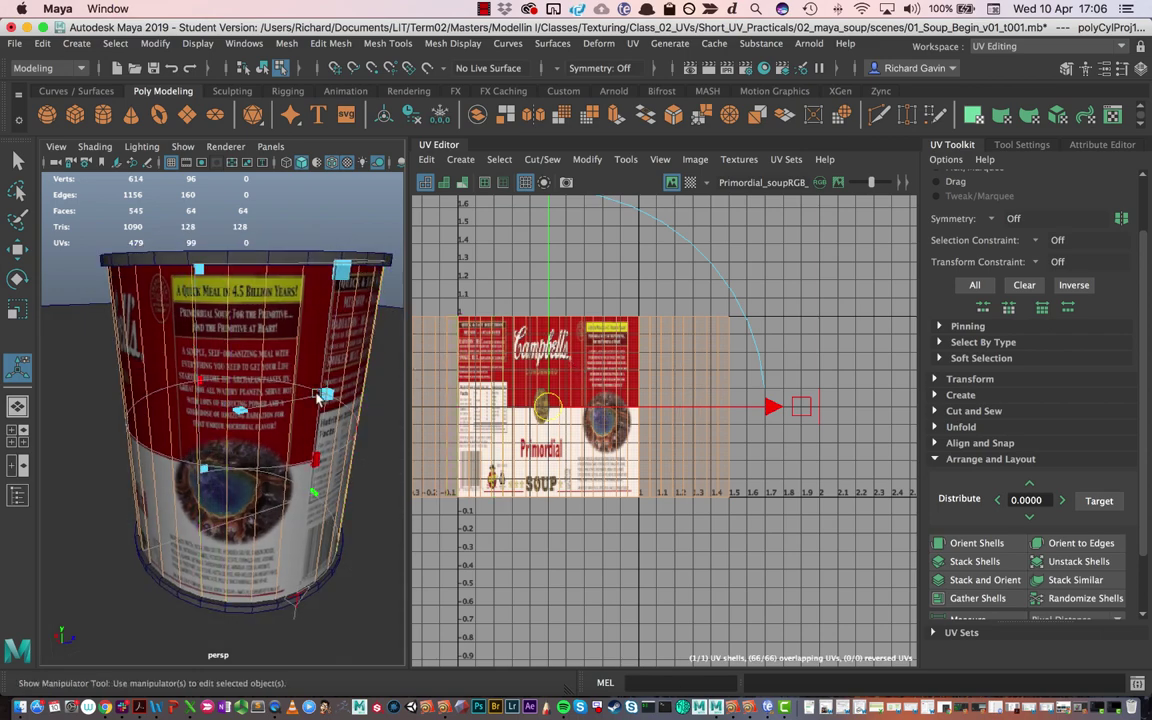
double_click(266, 360)
left_click_drag(275, 380, 0, 410, "alt")
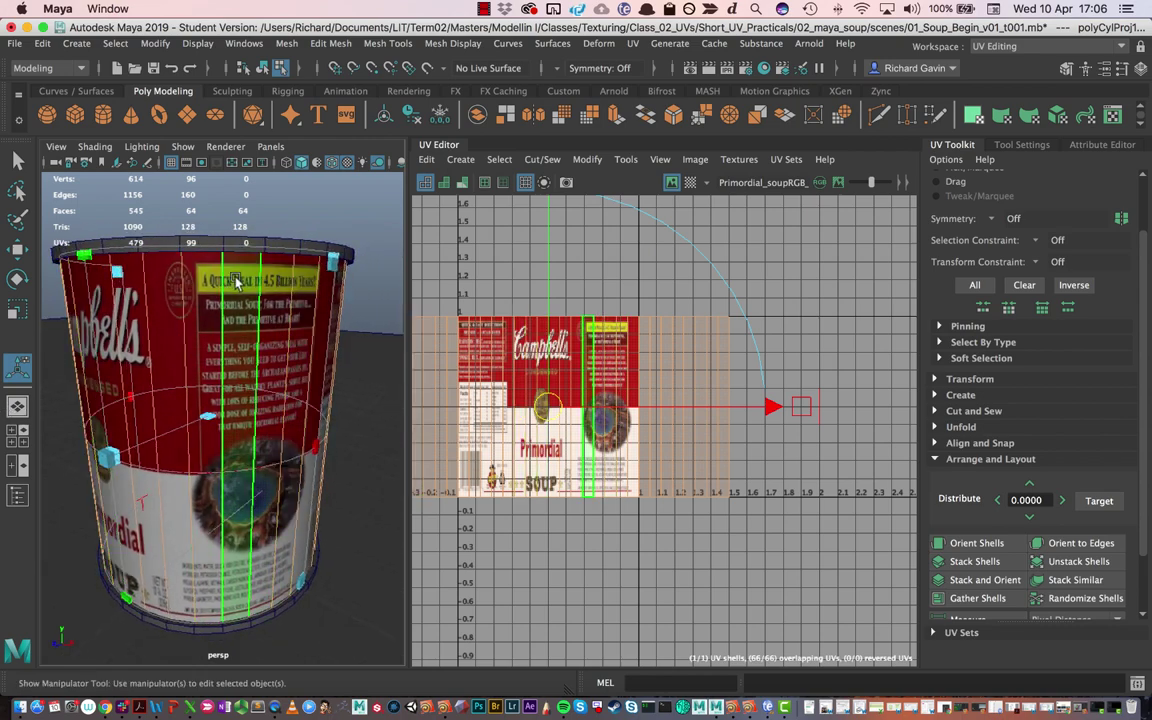
left_click_drag(200, 345, 420, 352, "alt")
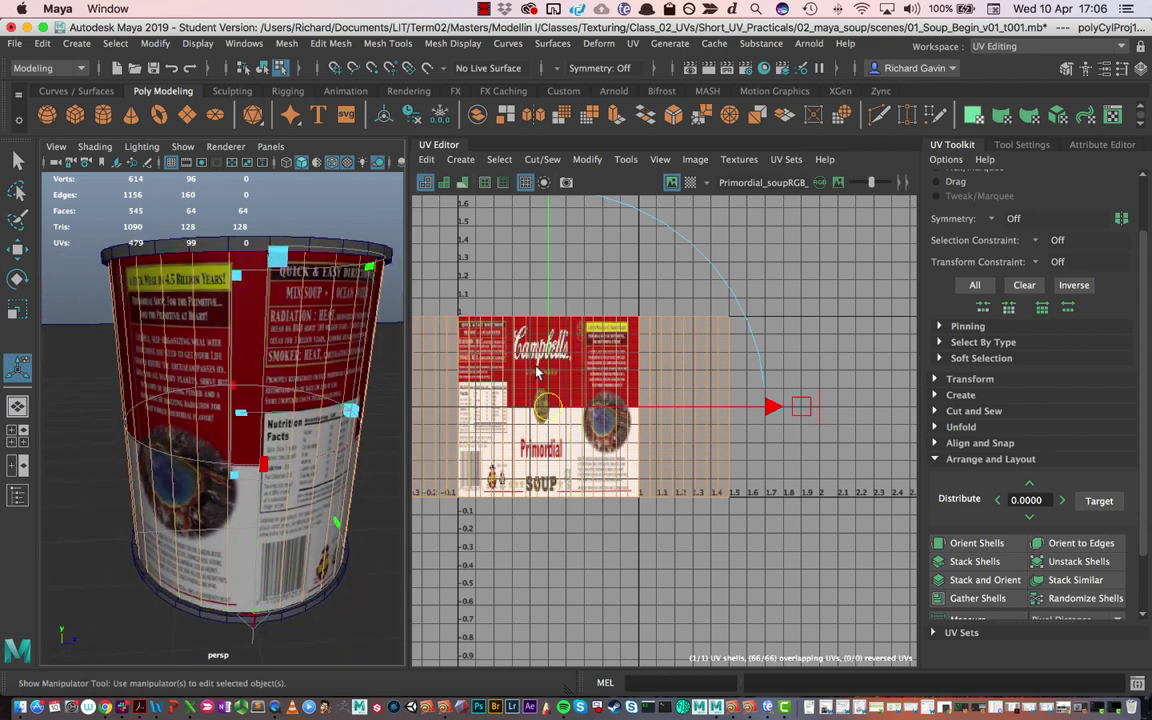
middle_click_drag(606, 377, 704, 407, "alt")
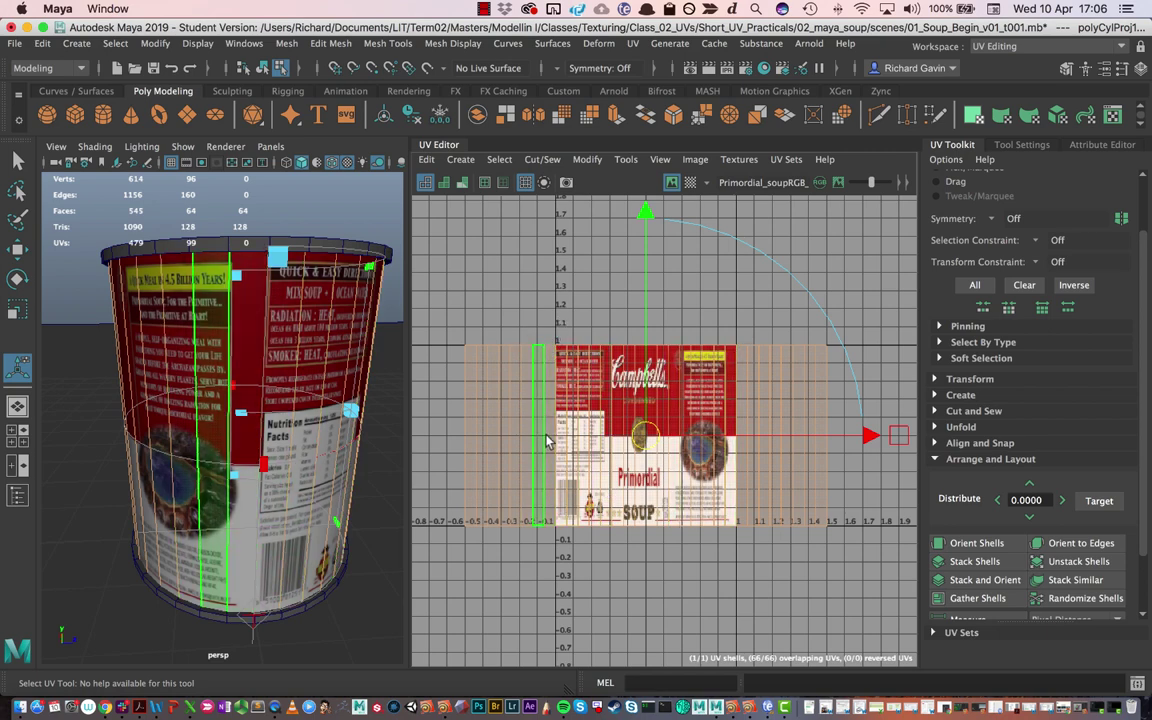
Select the whole UV shell, move it below the 0–1 square and back, then switch to Scale.
right_click(576, 435)
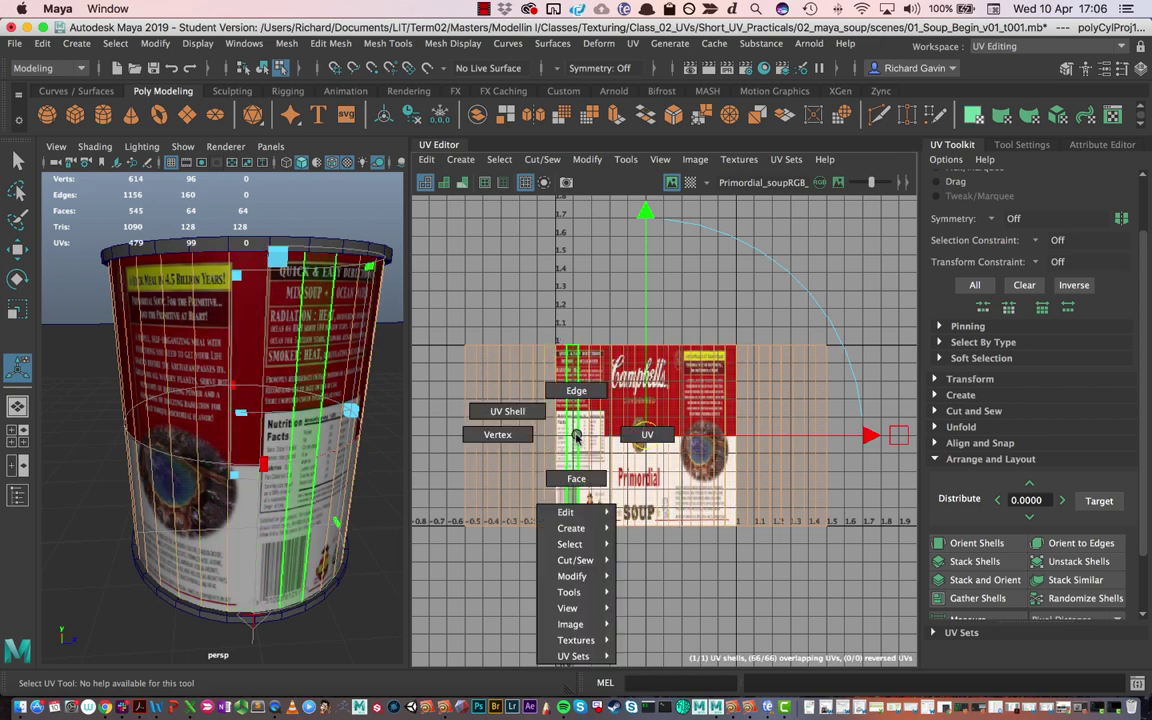
left_click(510, 412)
left_click(652, 444)
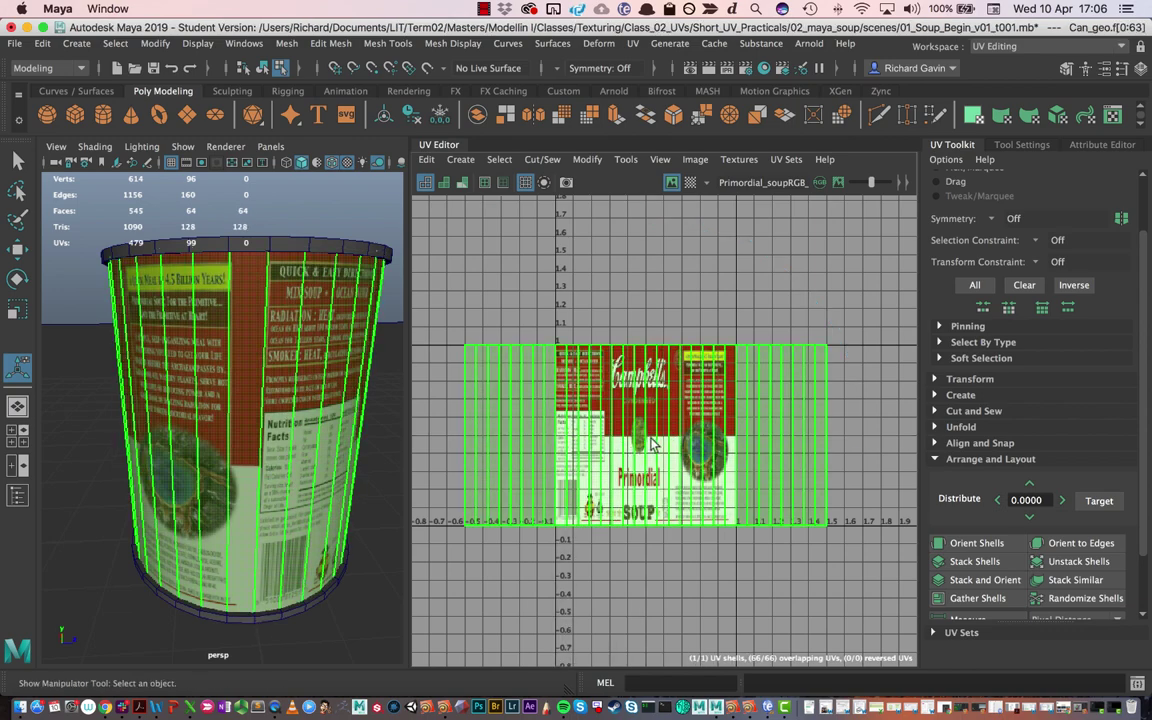
key("w")
left_click_drag(640, 438, 642, 625)
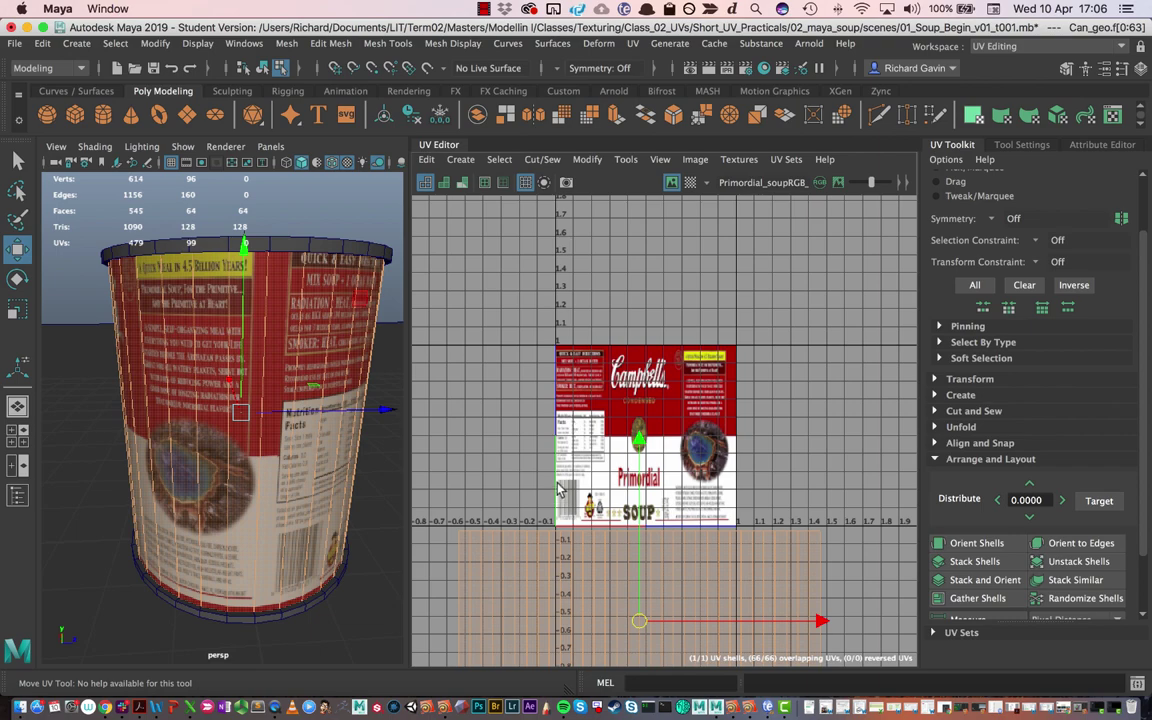
left_click_drag(640, 607, 646, 441)
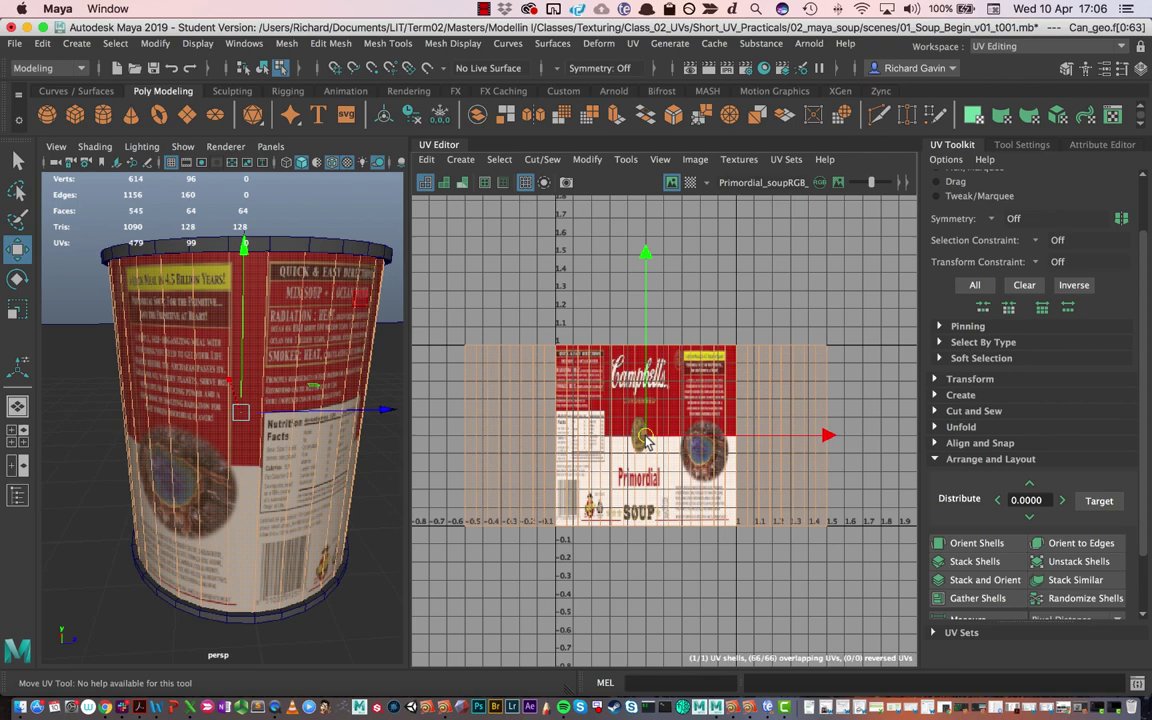
key("r")
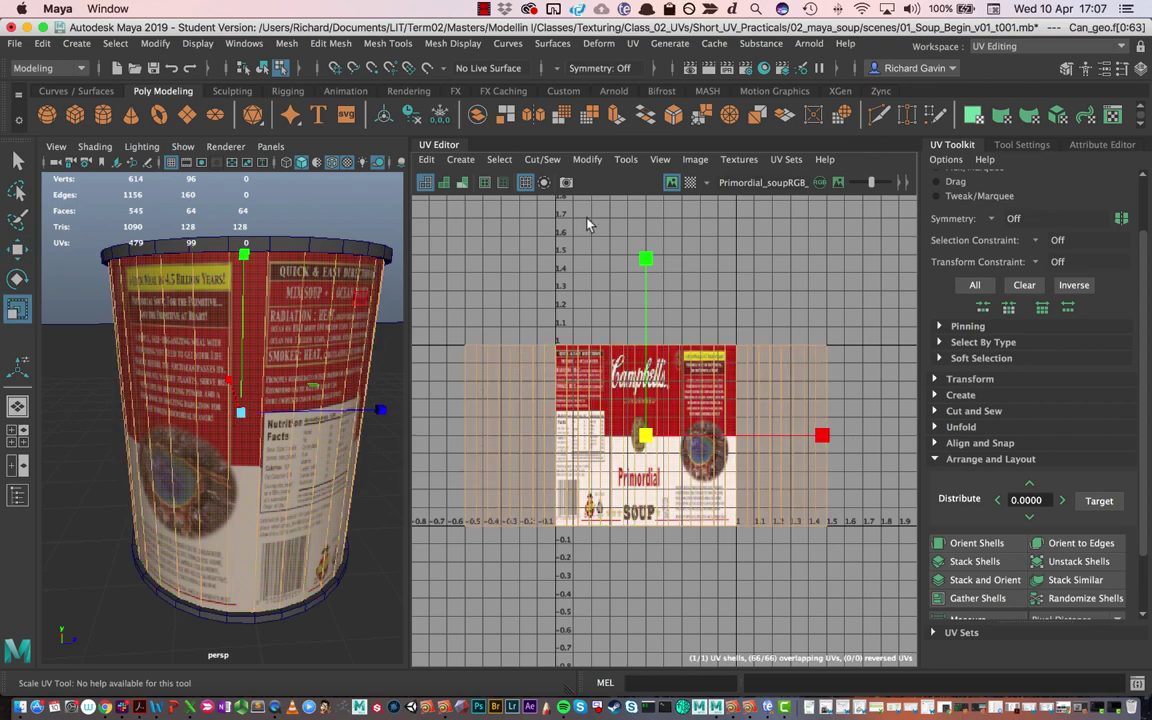
Narrow the can's UV shell horizontally, then reselect the shell for another adjustment.
left_click_drag(821, 436, 737, 446)
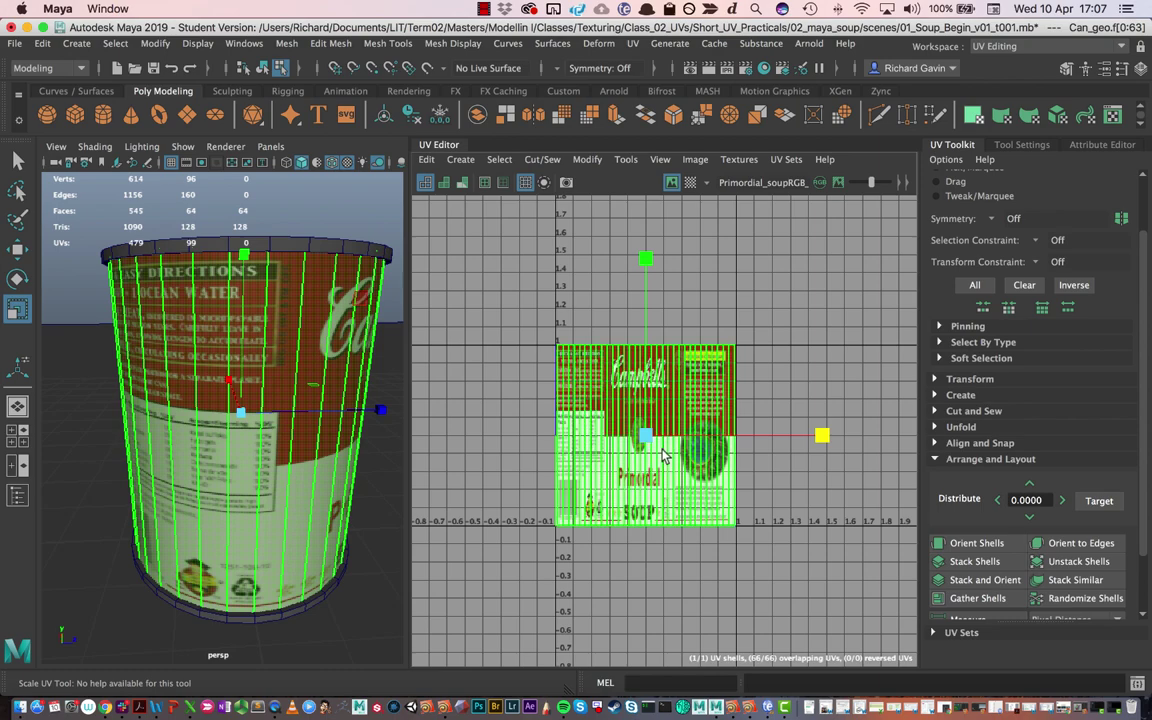
key("w")
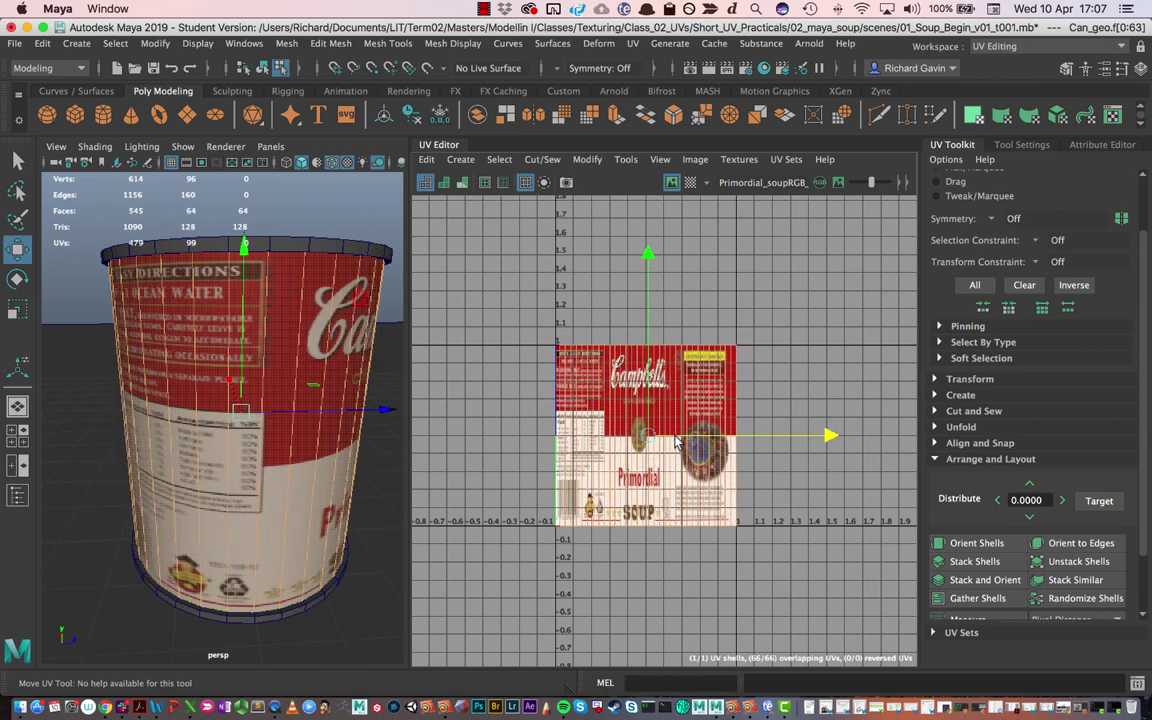
left_click_drag(240, 340, 424, 352, "alt")
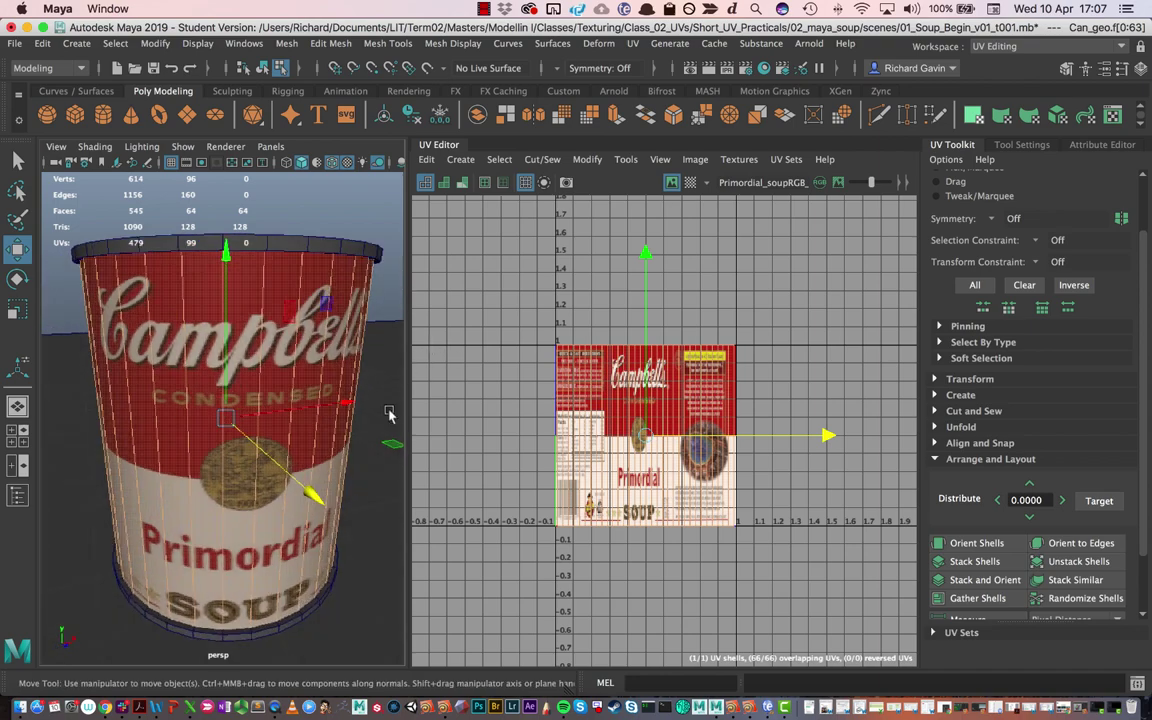
left_click(300, 477)
left_click_drag(245, 455, 255, 495, "alt")
Rescale the UV shell along U until it spans exactly the 0–1 width.
key("r")
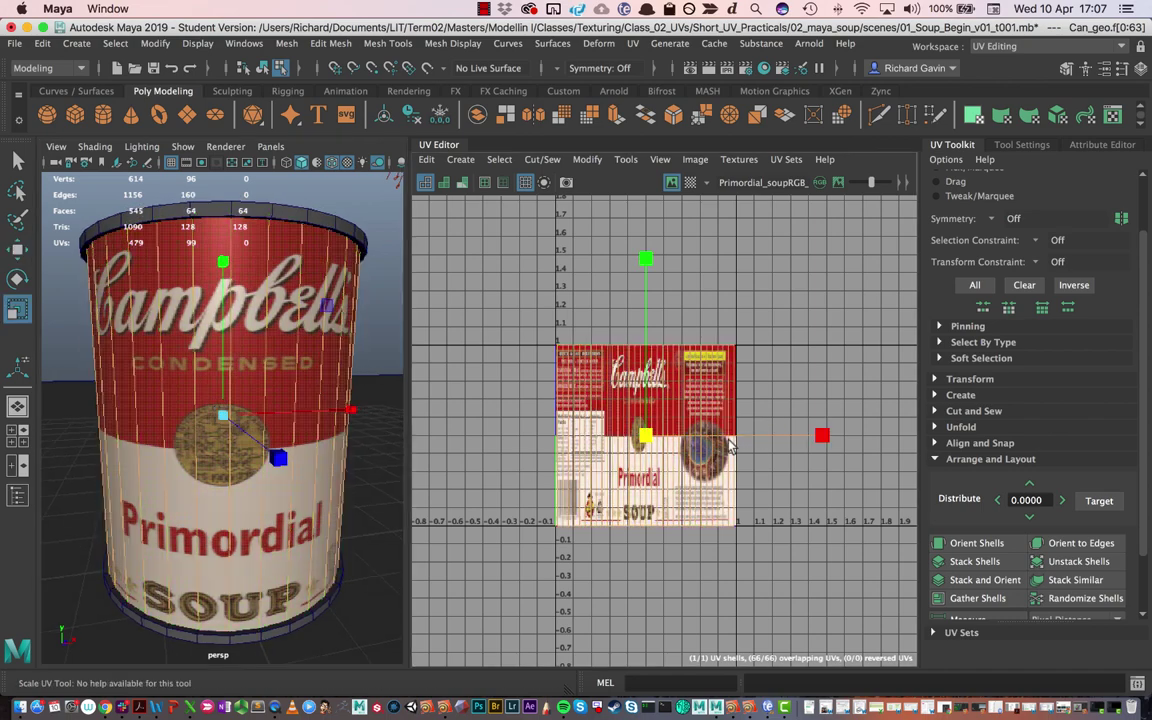
left_click_drag(820, 436, 1000, 428)
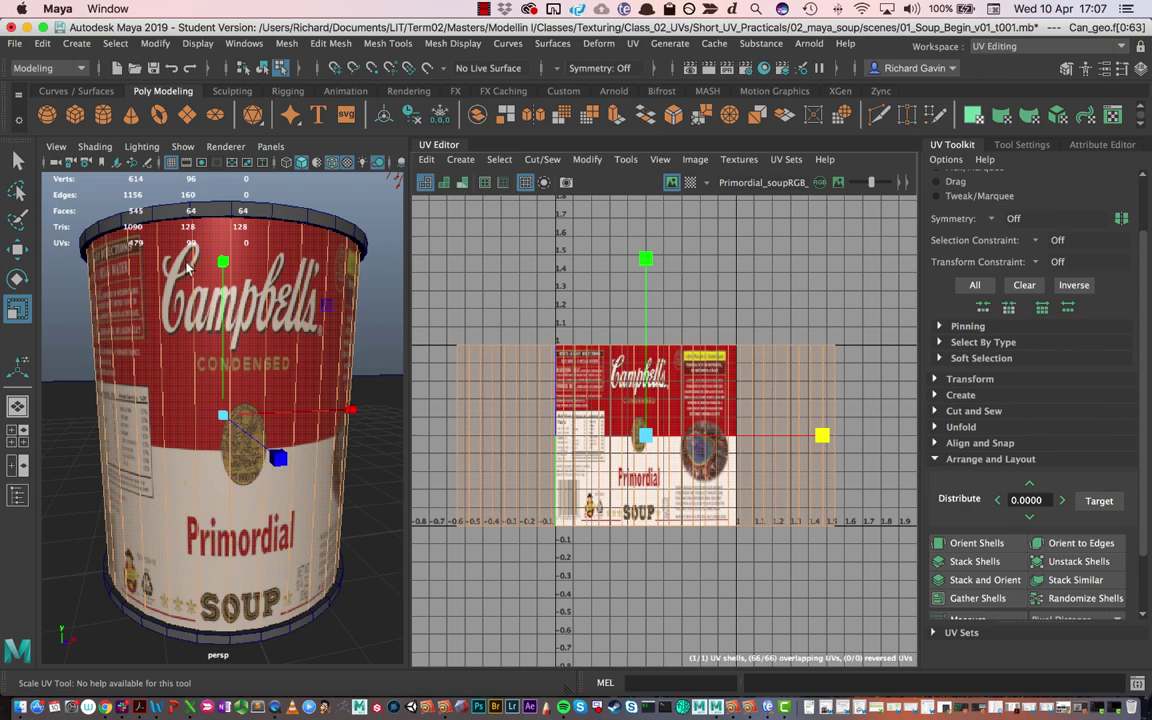
left_click_drag(822, 436, 735, 446)
mouse_move(250, 330)
left_mouse_down("alt")
mouse_move(220, 335)
mouse_move(250, 312)
left_mouse_up("alt")
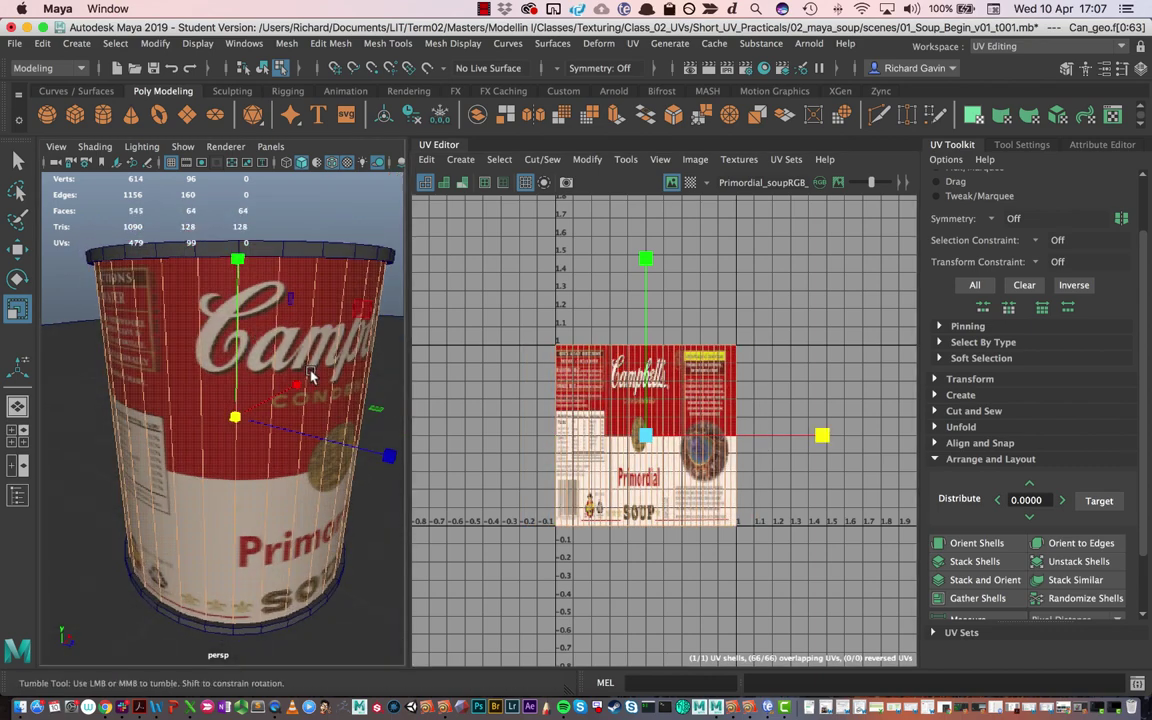
left_click_drag(300, 375, 305, 380, "alt")
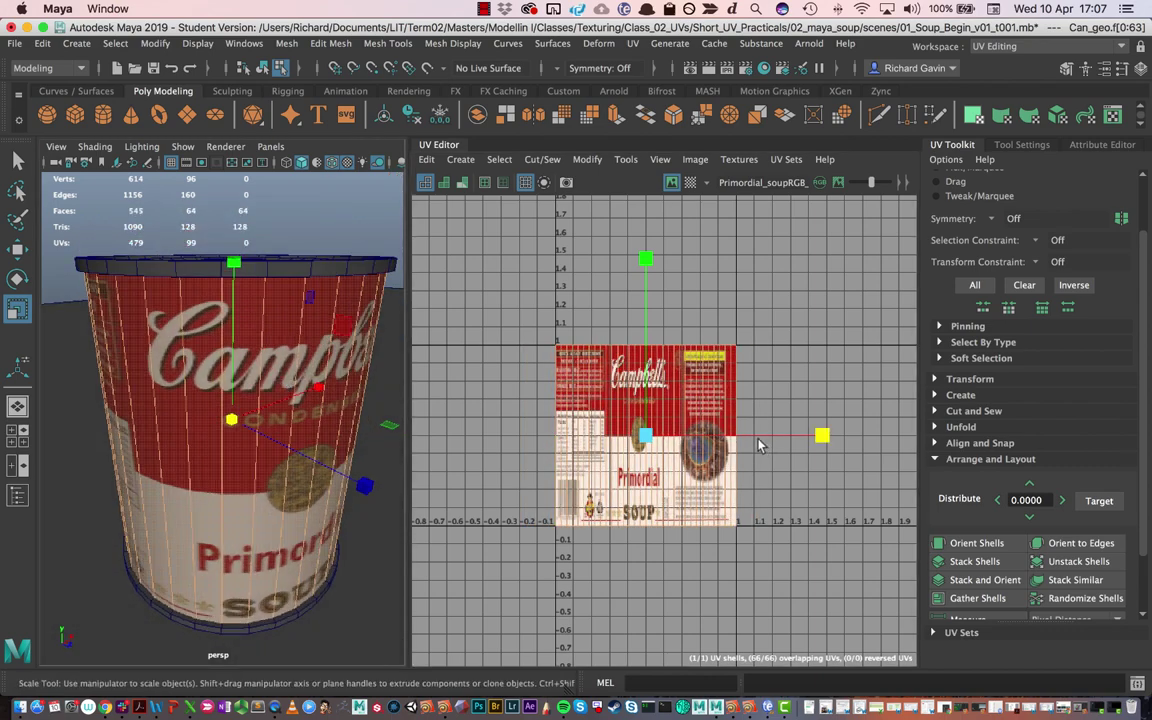
left_click(324, 379)
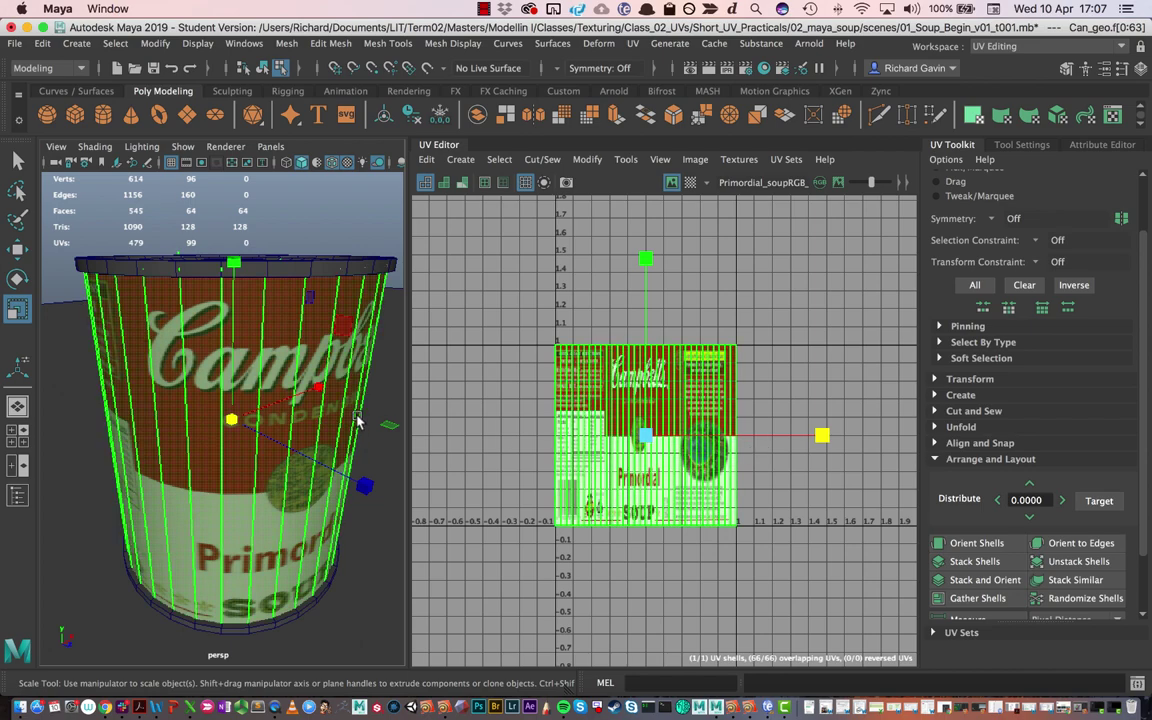
left_click_drag(321, 398, 295, 424, "alt")
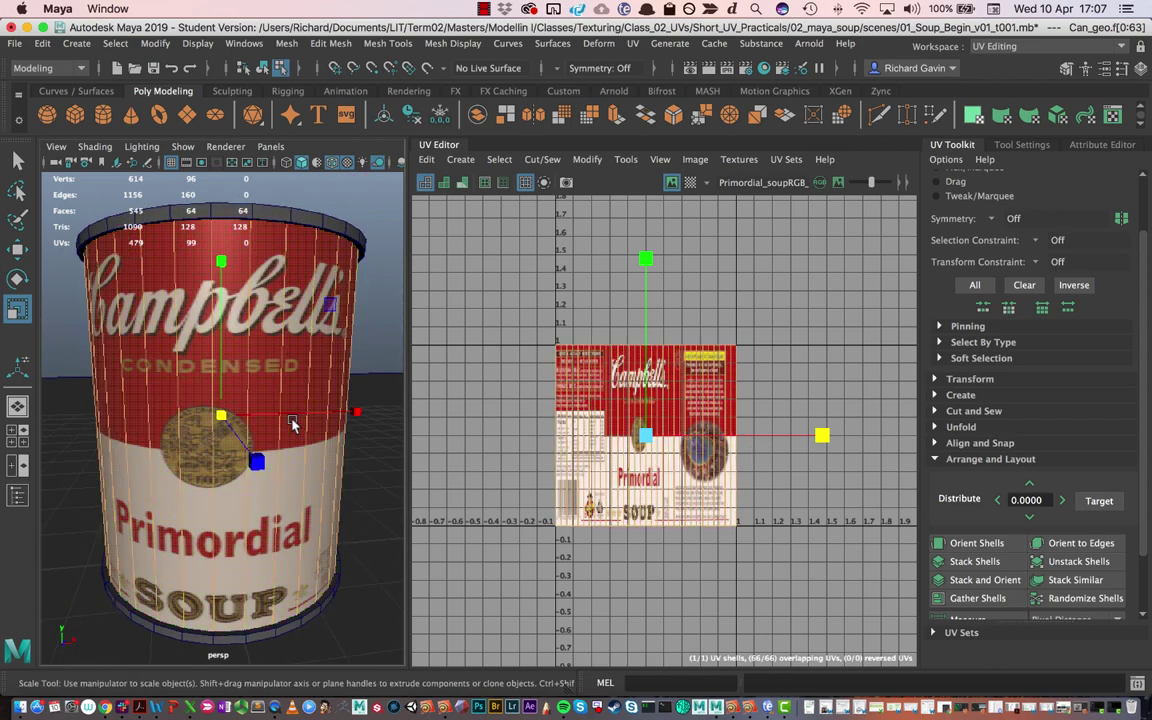
Select then deselect the can, and show the UV Editor's Create list of projections.
left_click(323, 429)
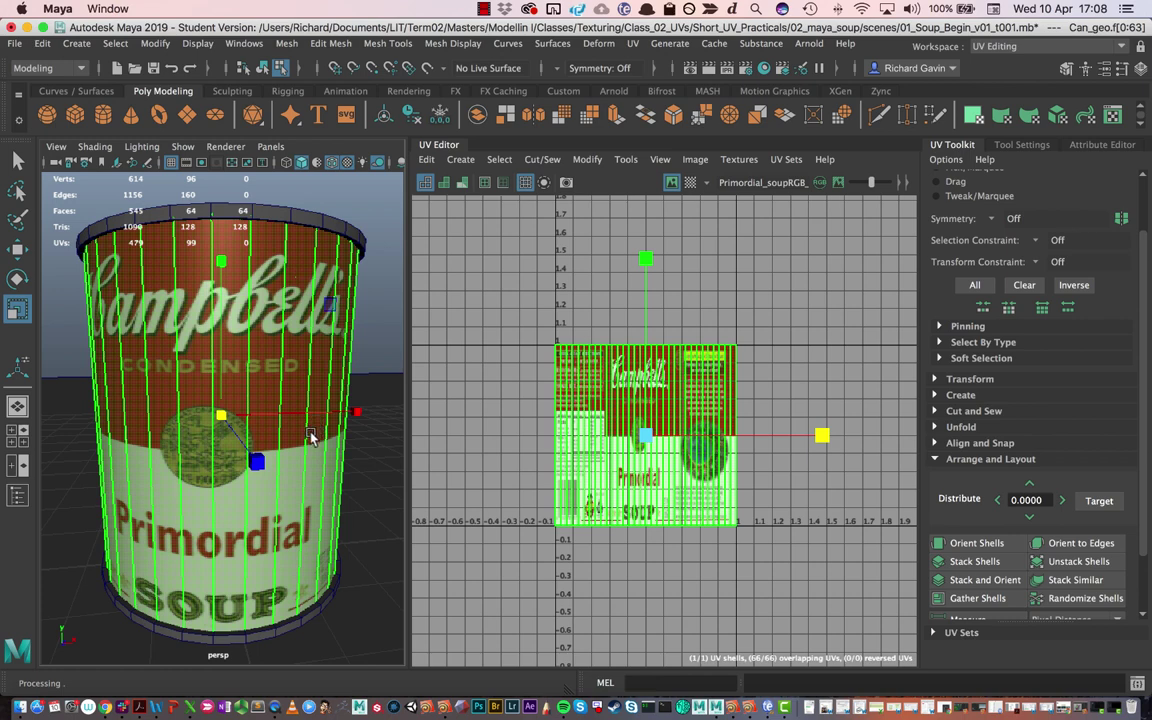
left_click(378, 250)
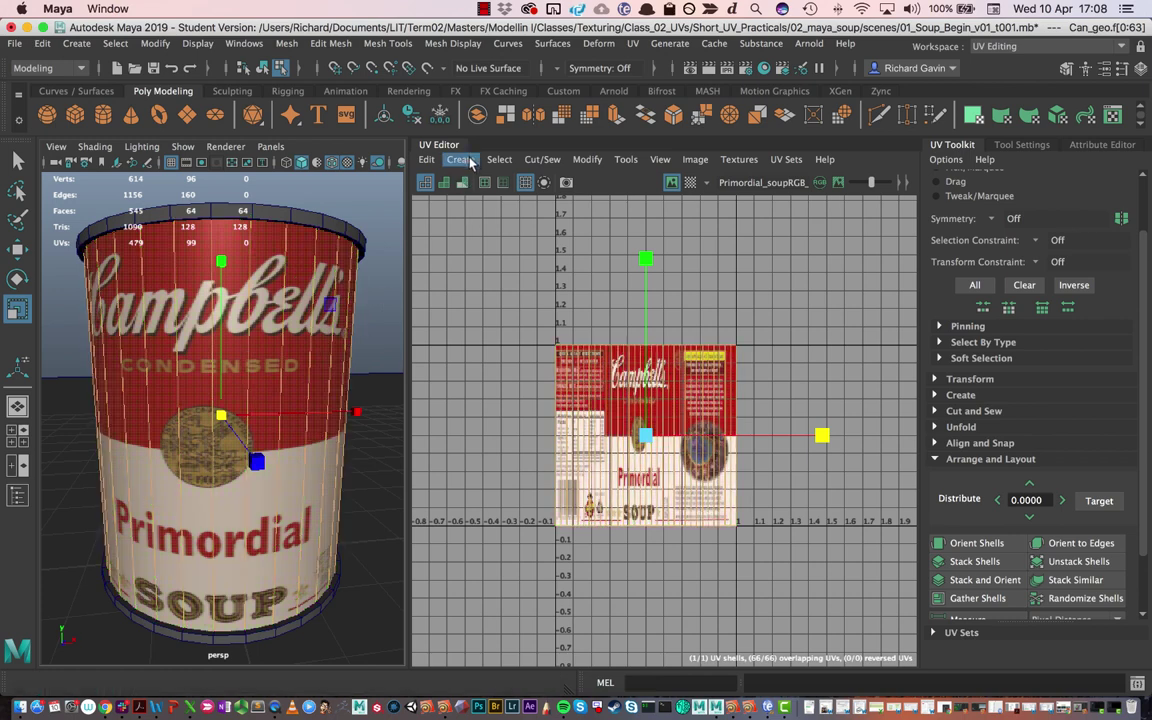
left_click(463, 159)
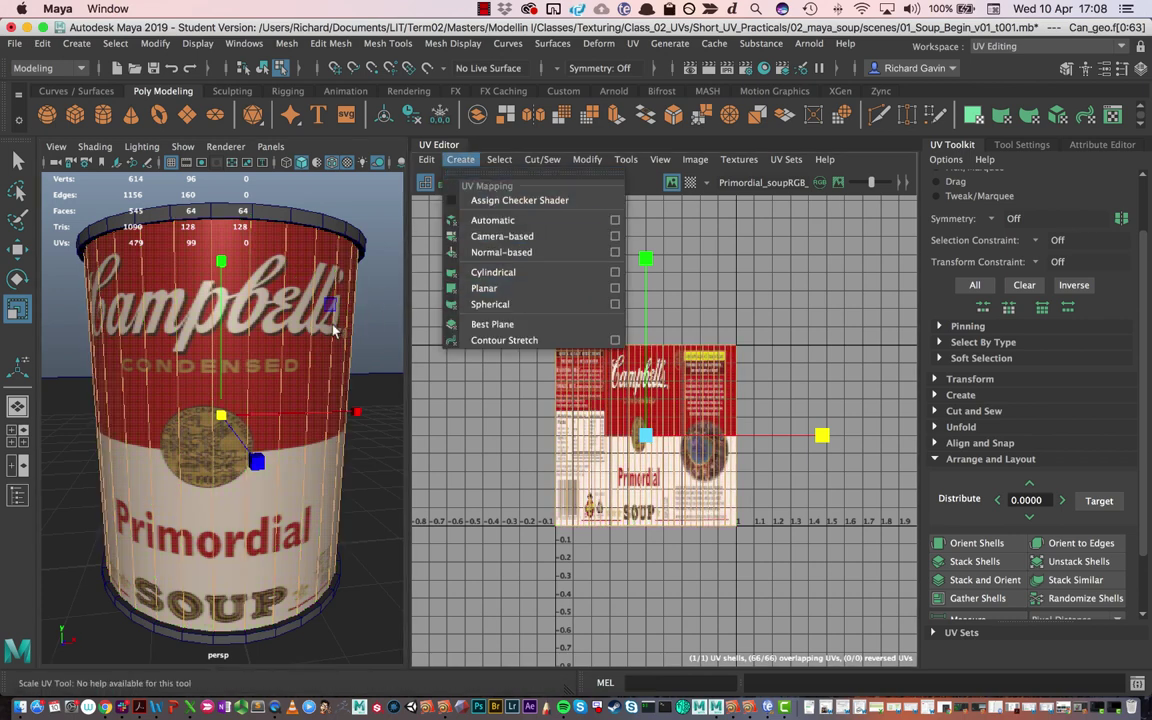